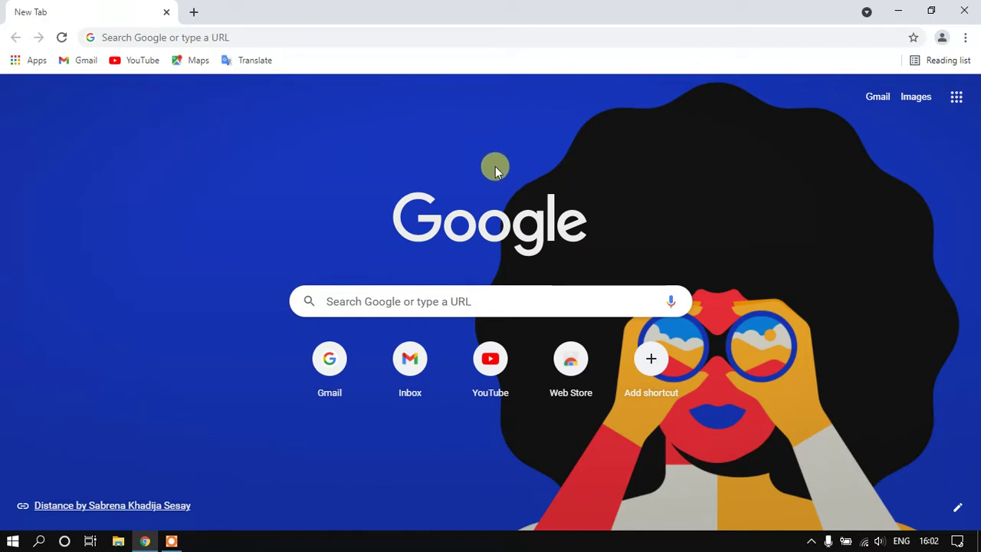
- Search Google for 'esri lulc 2021' and scroll down to the Esri 2020 Land Cover results
click(389, 300)
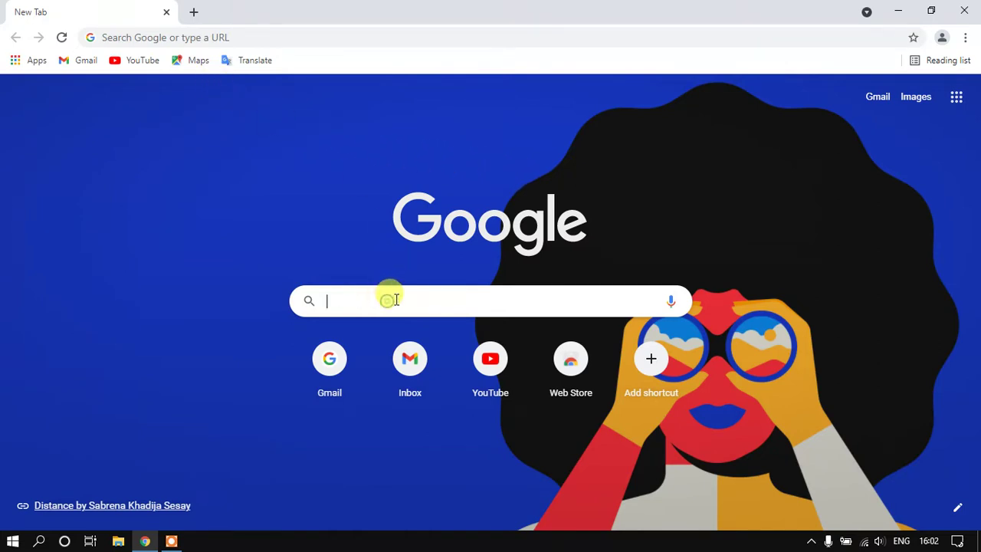
text(esr)
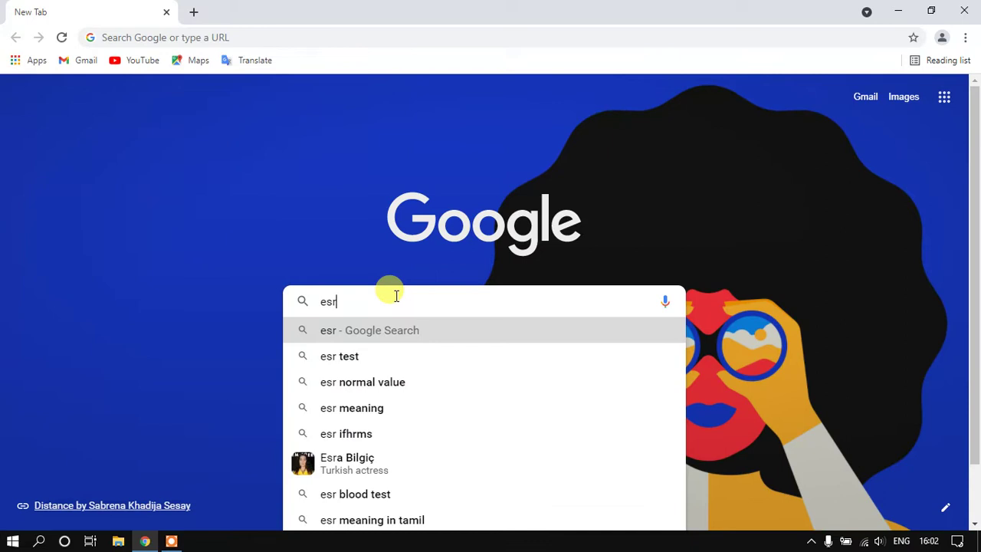
text(i lulc)
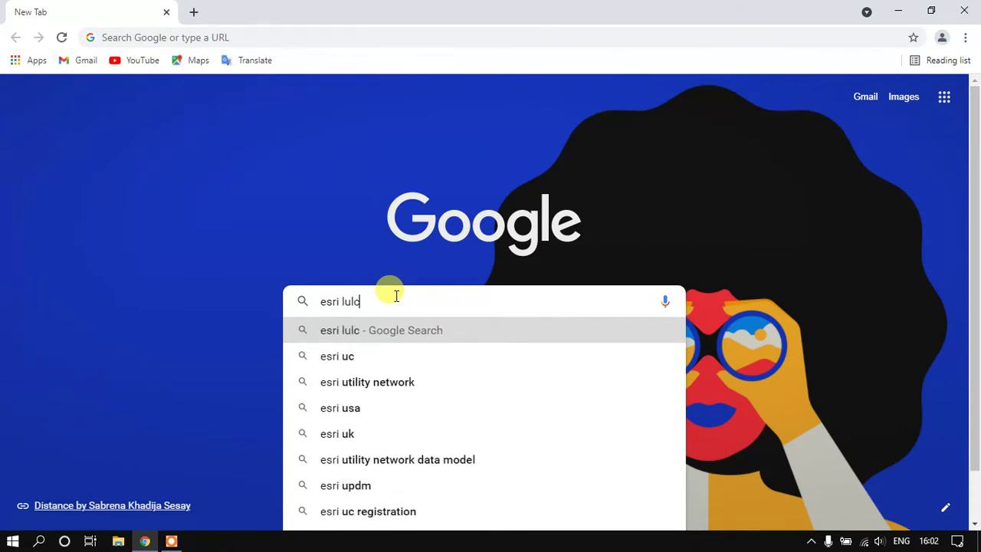
text( 2021)
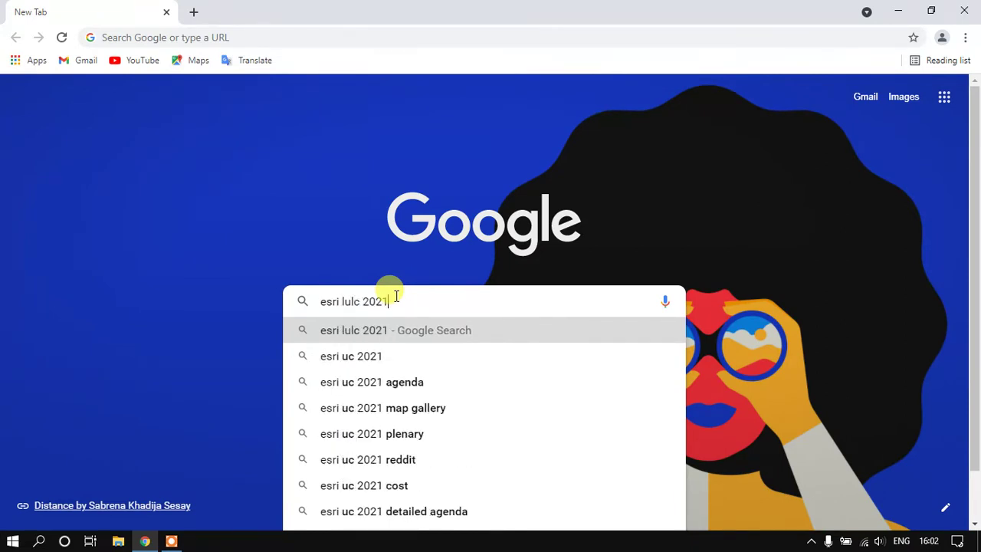
key(Return)
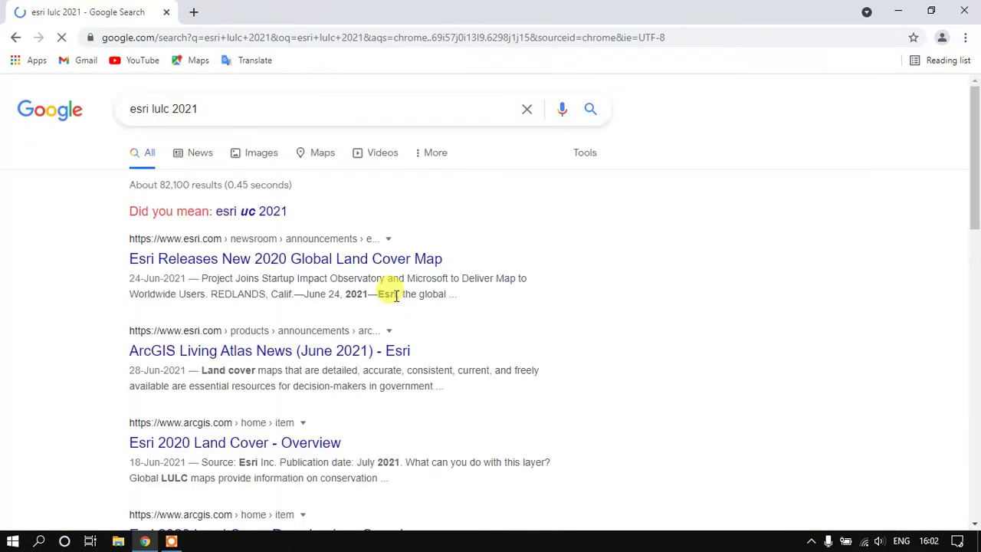
scroll(397, 293, down, 1)
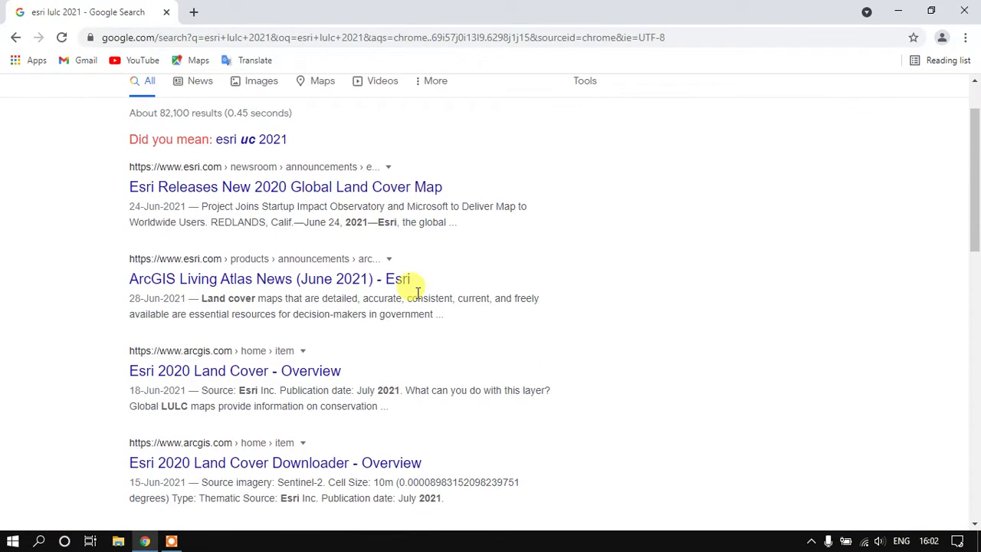
scroll(483, 297, down, 1)
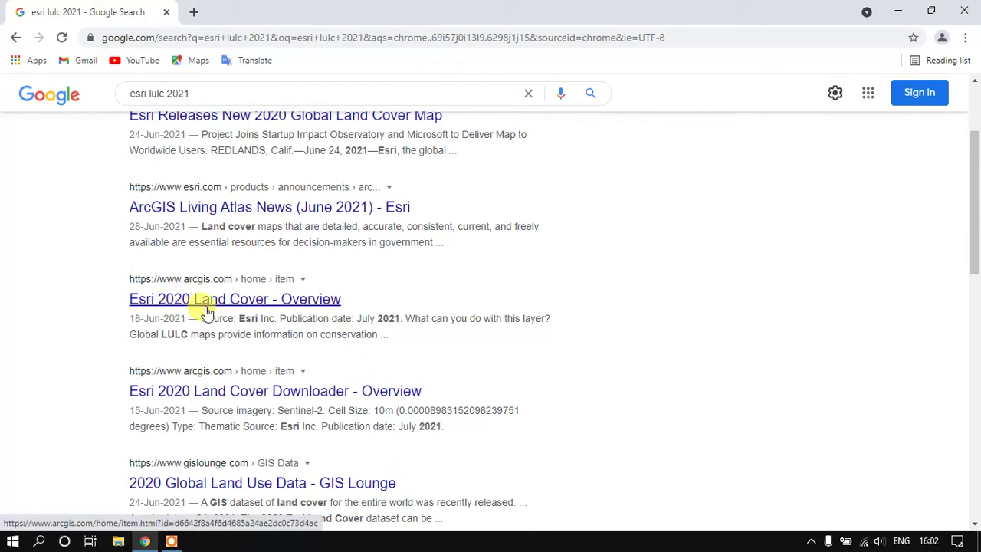
- Open the Esri 2020 Land Cover overview and highlight the 10 meter resolution and ten-class phrases
click(275, 303)
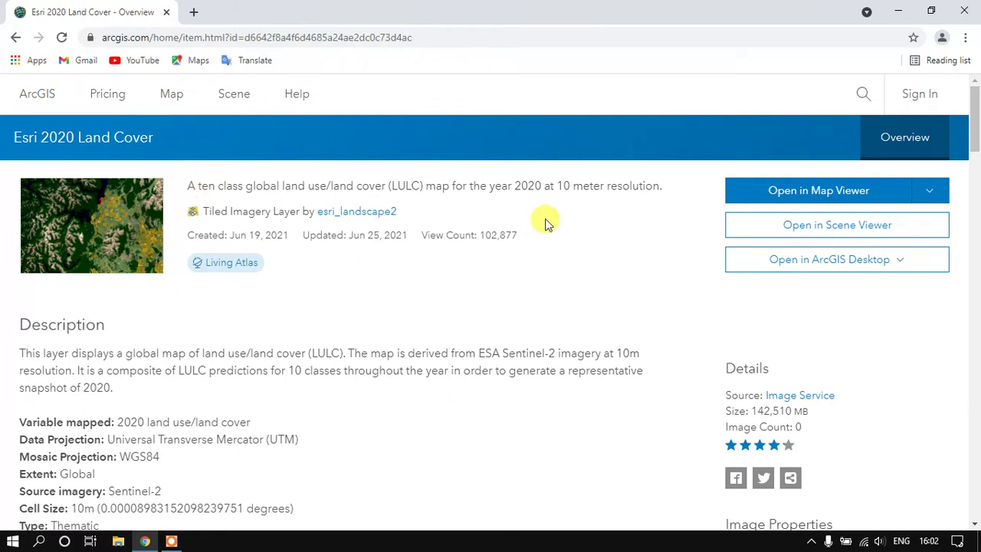
drag(556, 185, 649, 182)
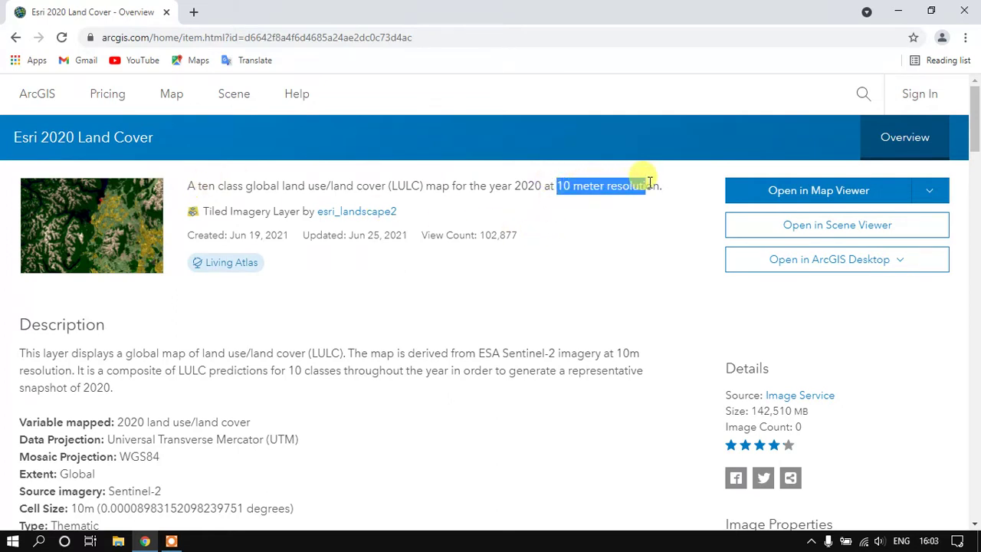
click(181, 185)
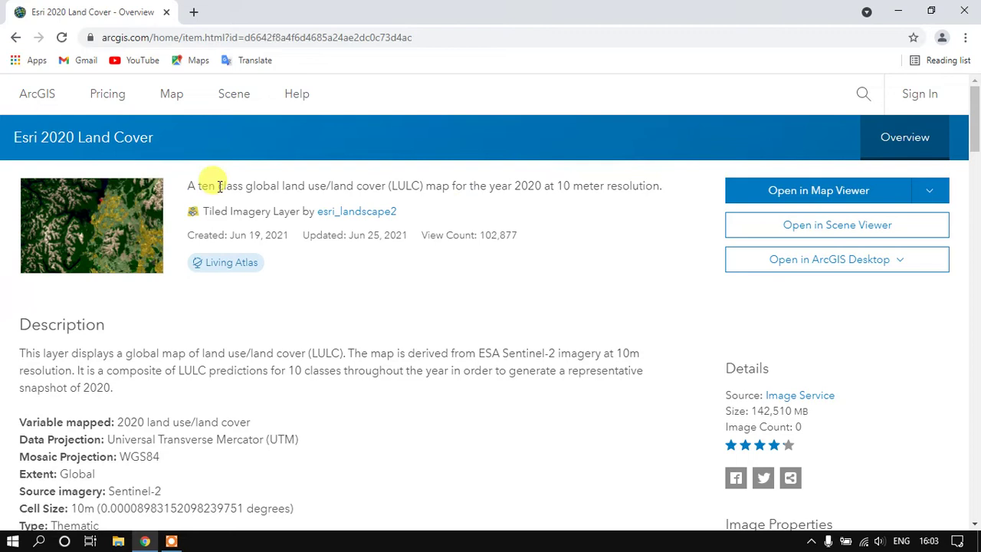
drag(198, 186, 364, 187)
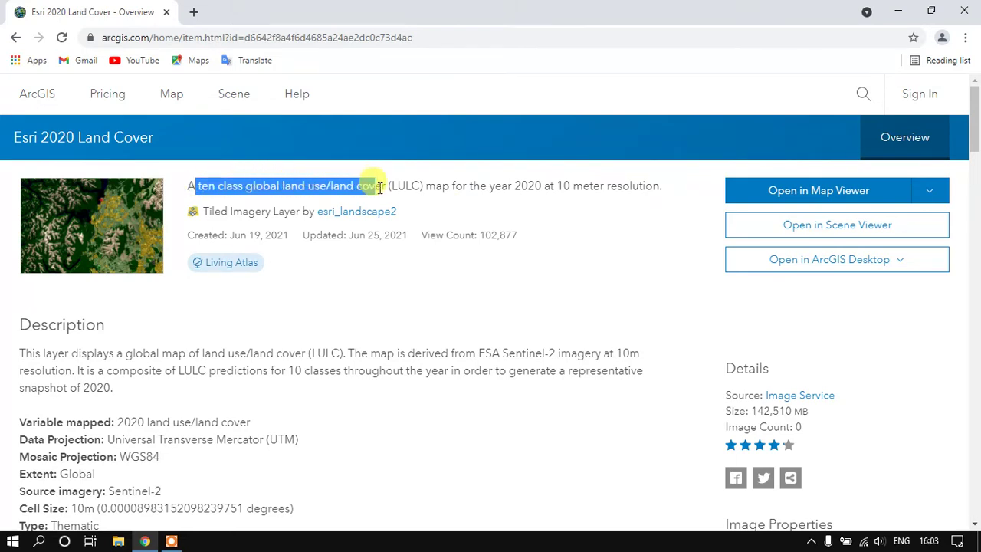
drag(516, 186, 664, 186)
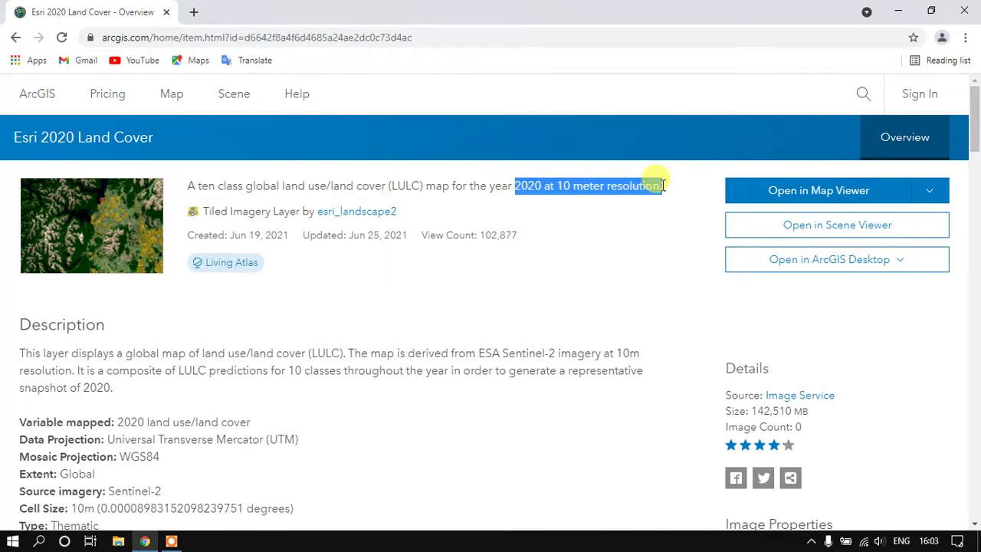
click(501, 256)
scroll(339, 283, down, 3)
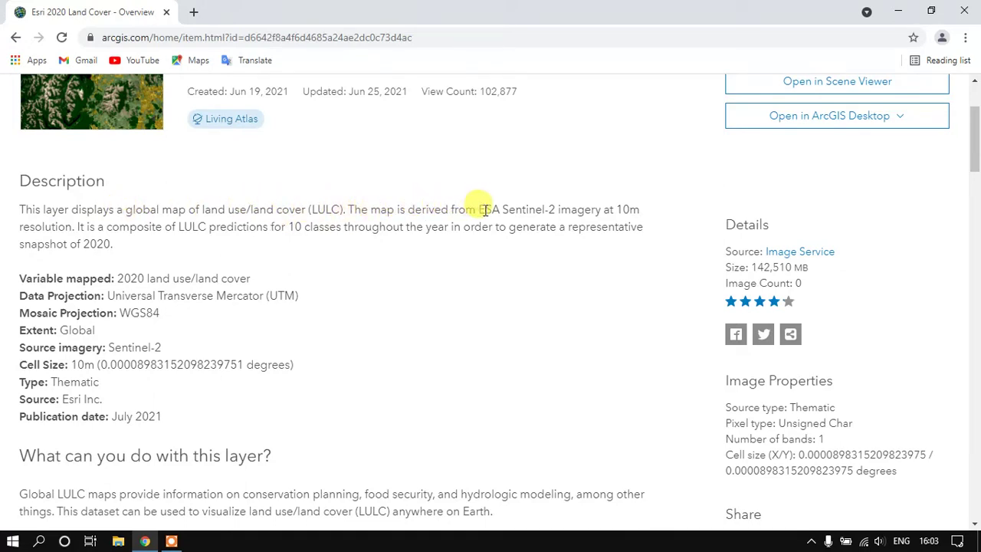
- Highlight ESA Sentinel-2 imagery and 10m resolution in the description, then read further down
drag(495, 209, 558, 208)
click(552, 258)
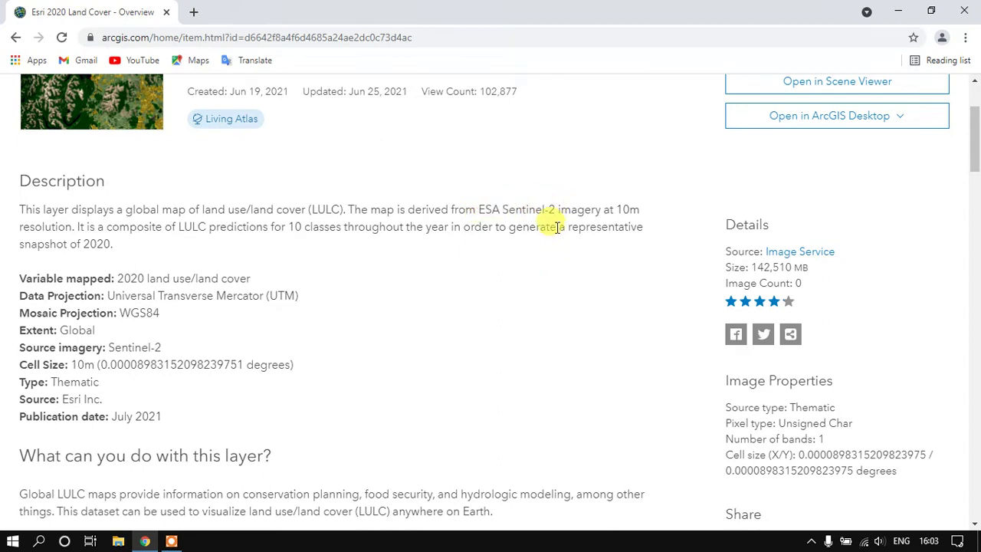
drag(505, 212, 593, 208)
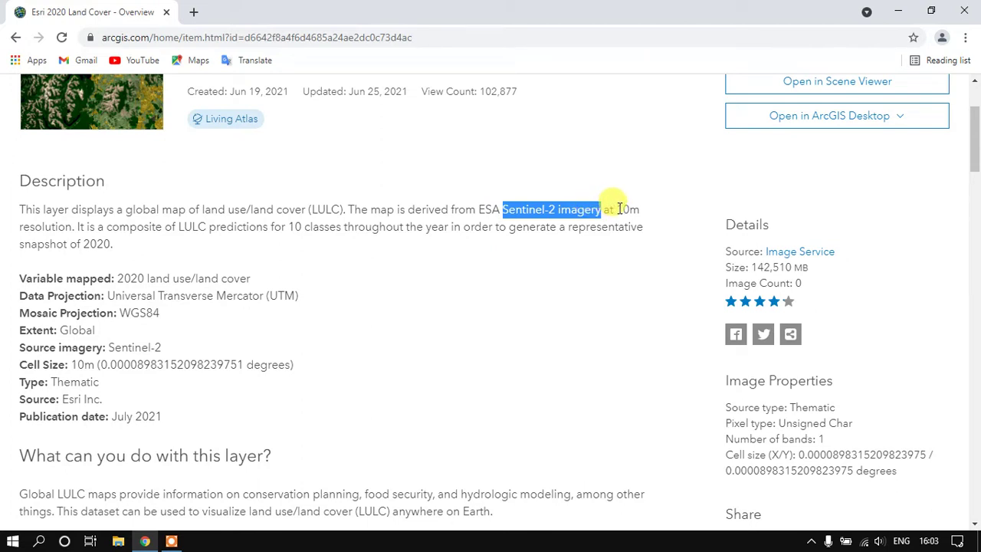
drag(619, 208, 70, 224)
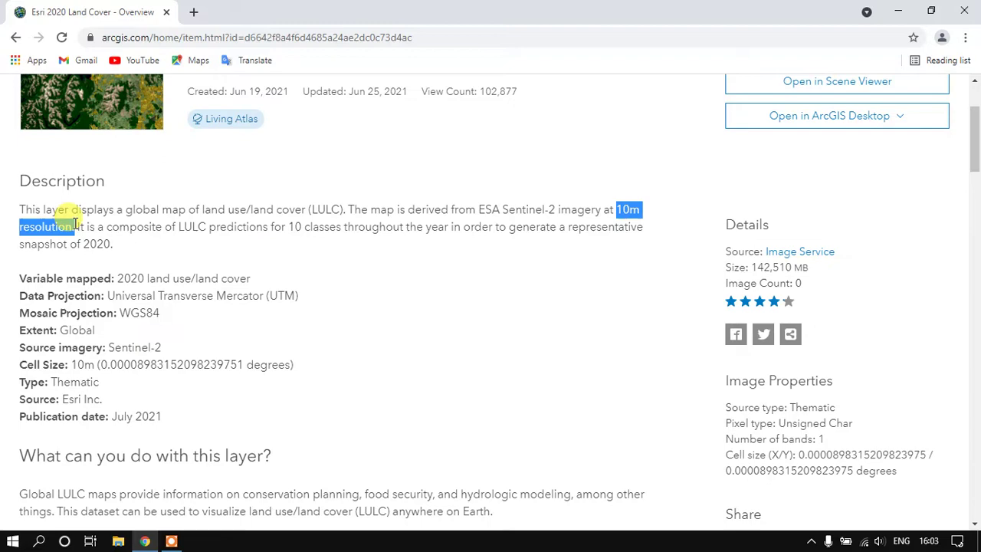
click(151, 254)
scroll(150, 253, down, 4)
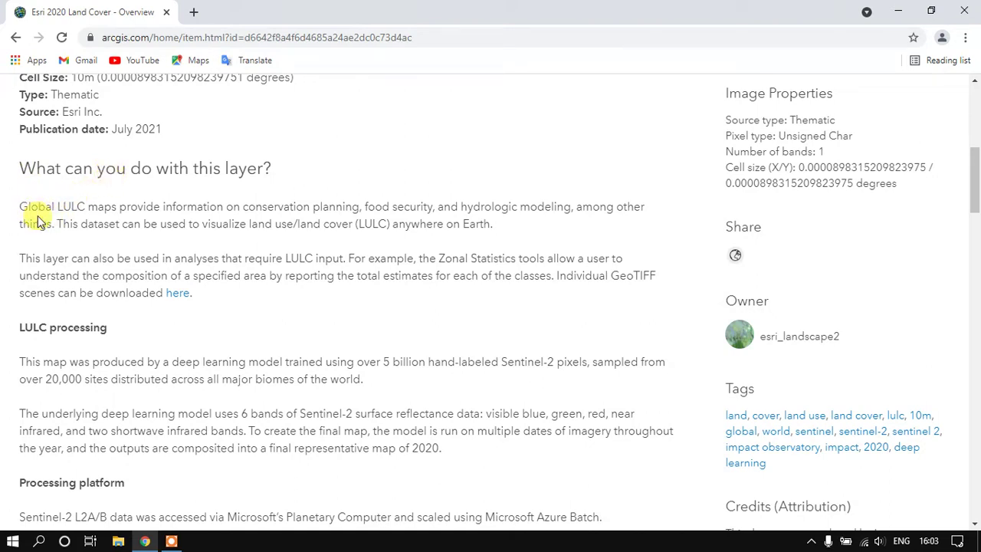
drag(18, 206, 90, 205)
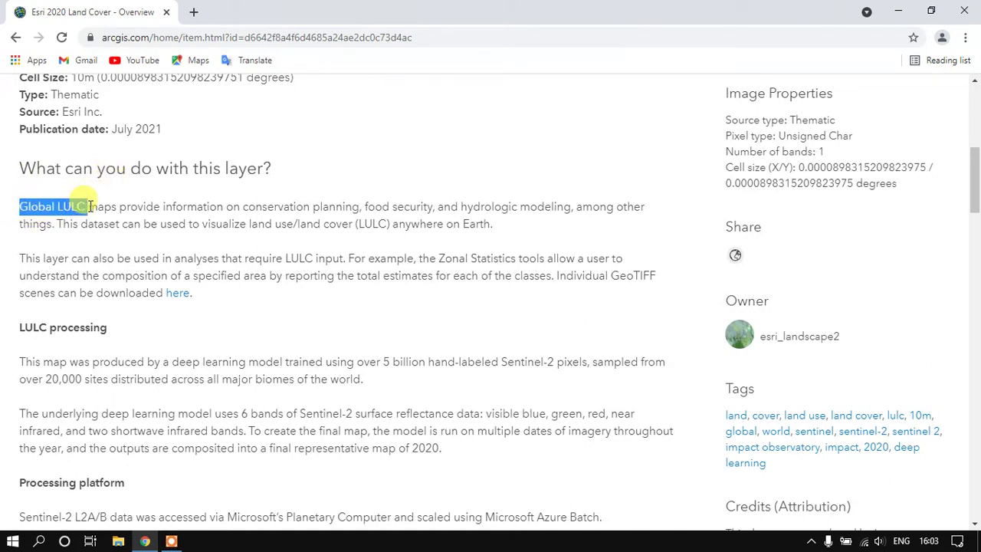
click(468, 175)
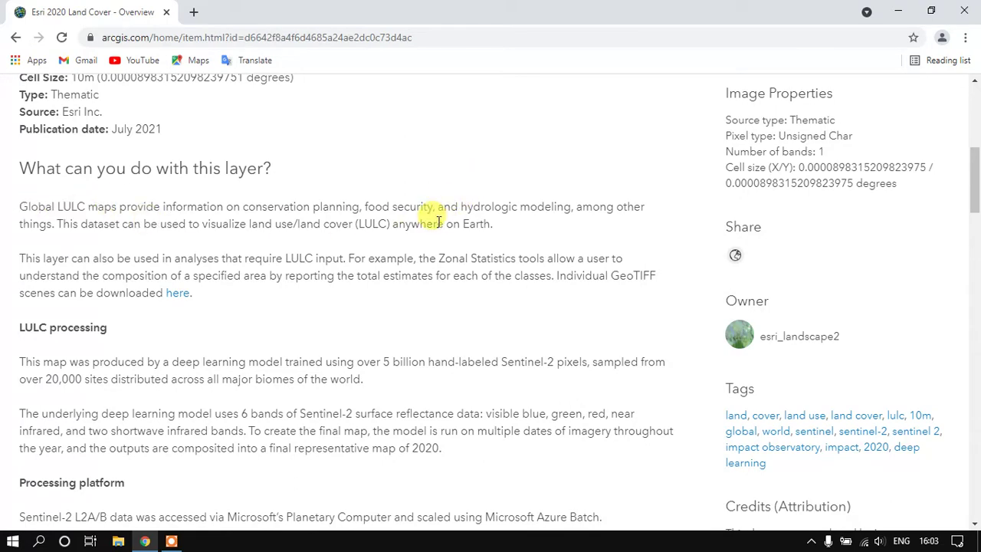
scroll(434, 218, down, 1)
scroll(433, 226, down, 1)
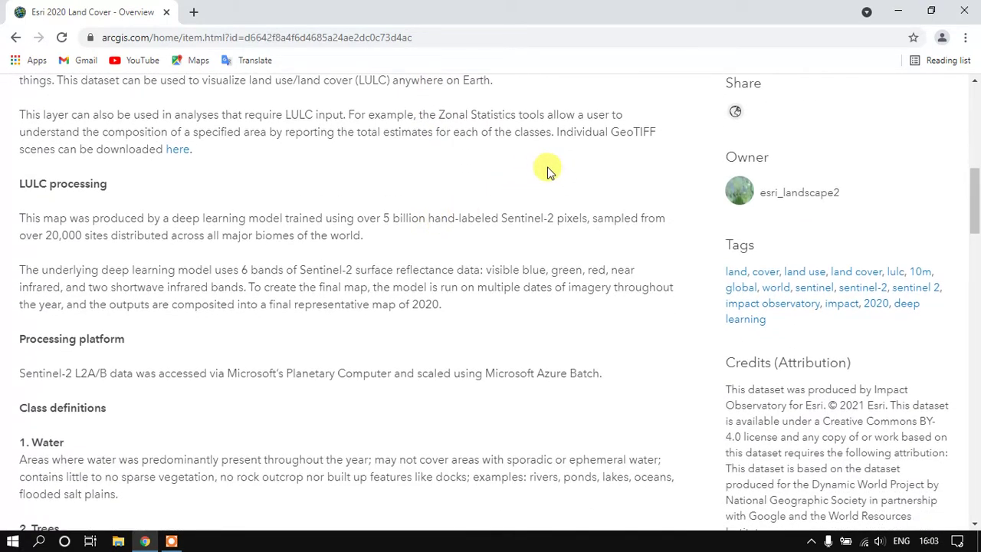
drag(557, 133, 664, 135)
click(404, 176)
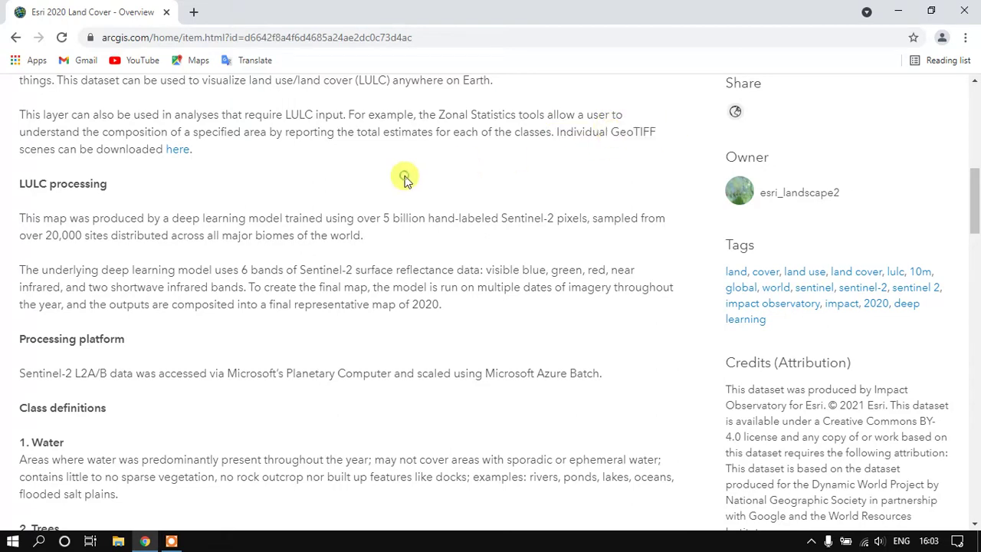
scroll(119, 218, down, 1)
scroll(119, 219, down, 1)
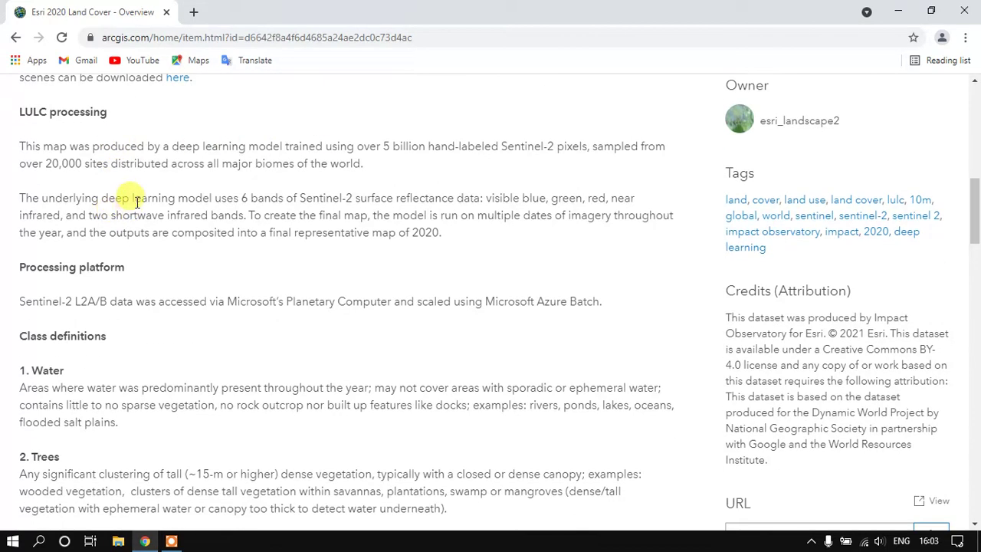
scroll(388, 193, down, 1)
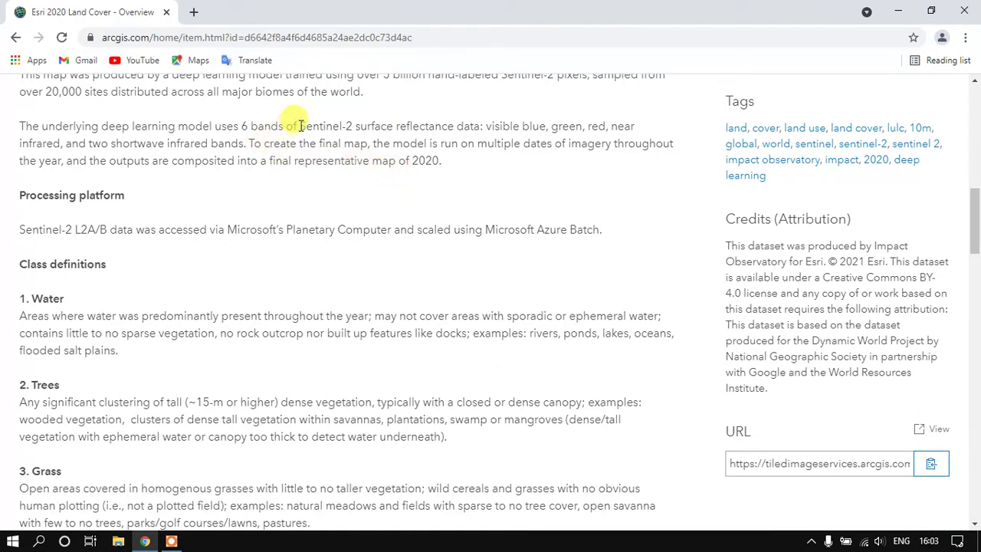
drag(300, 125, 366, 123)
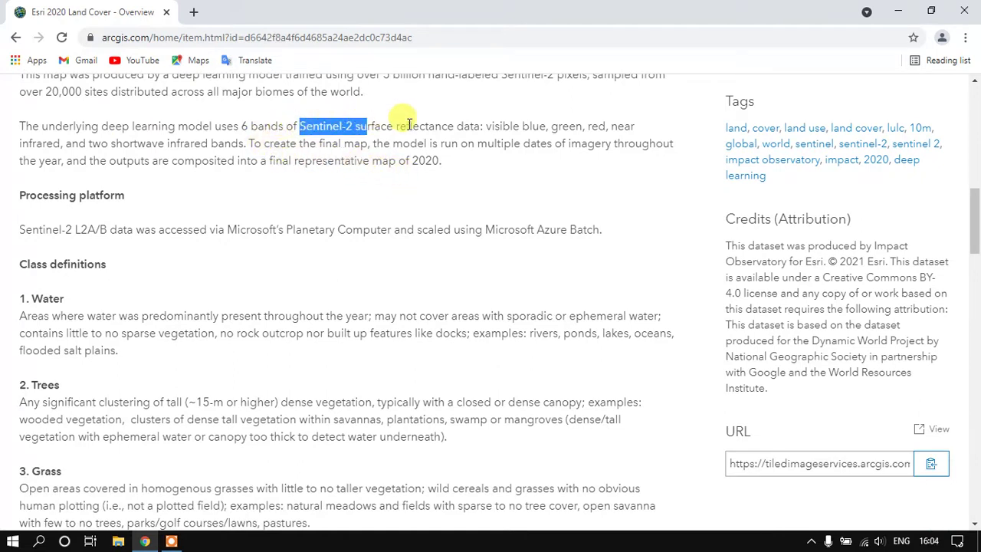
drag(486, 126, 248, 143)
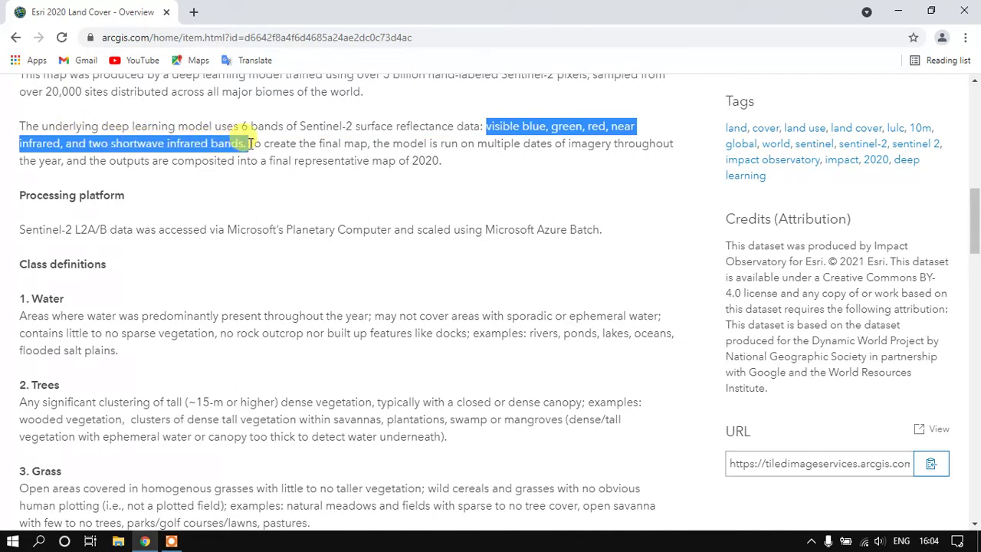
click(267, 173)
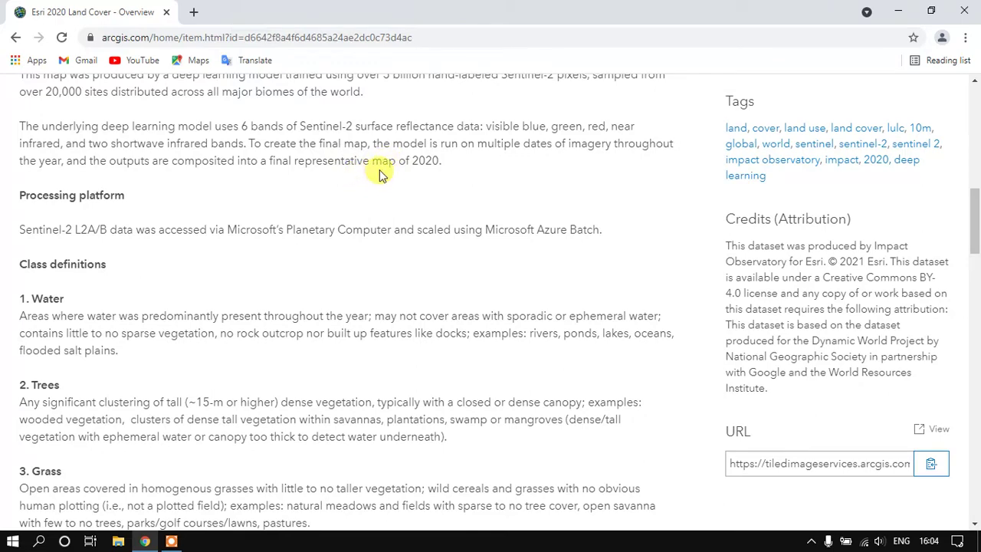
scroll(365, 189, down, 1)
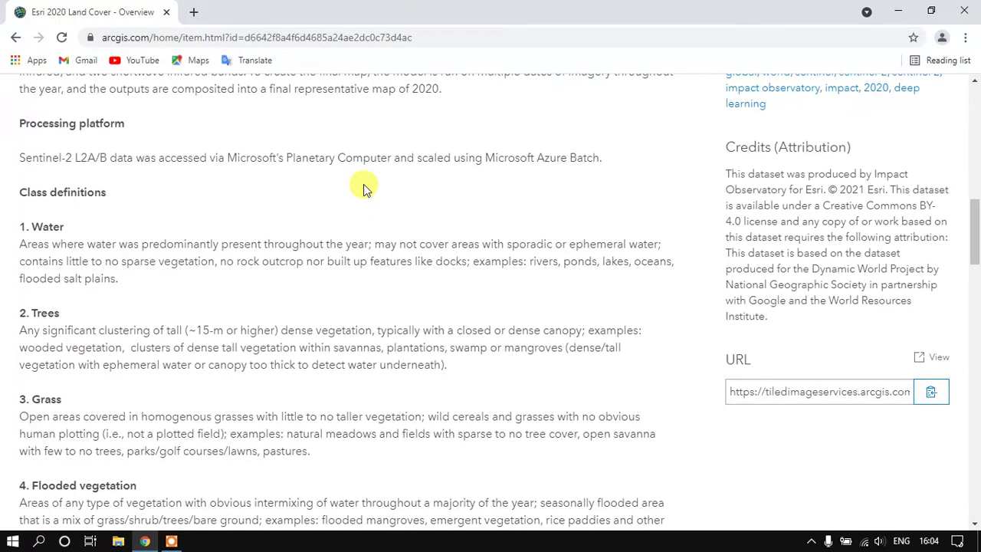
drag(69, 227, 23, 221)
click(80, 230)
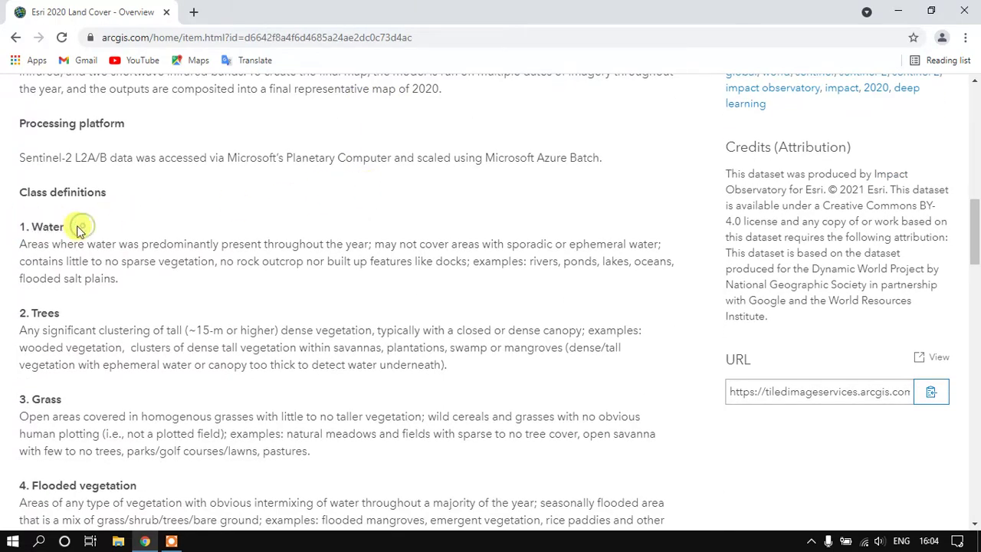
scroll(73, 295, down, 3)
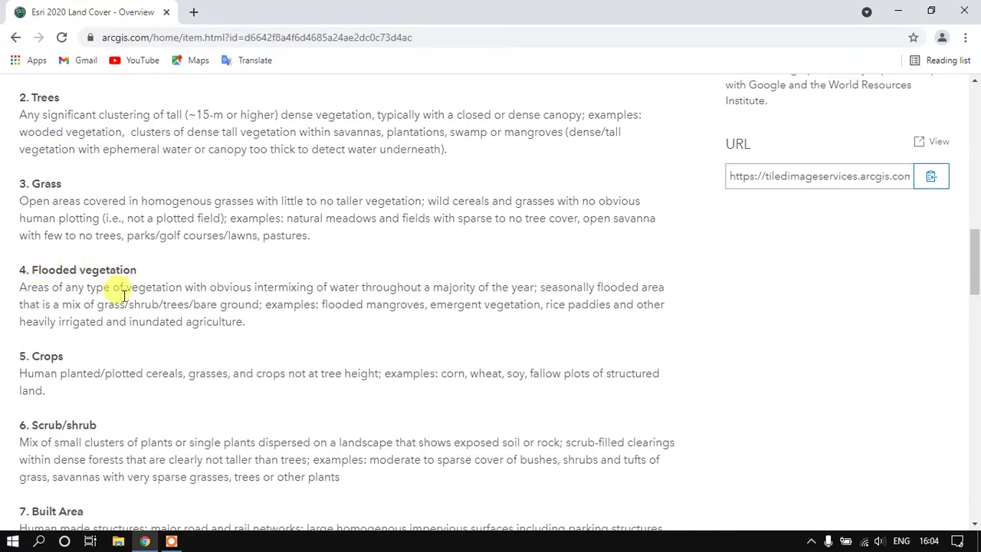
drag(68, 359, 17, 354)
drag(97, 426, 33, 423)
scroll(131, 373, down, 2)
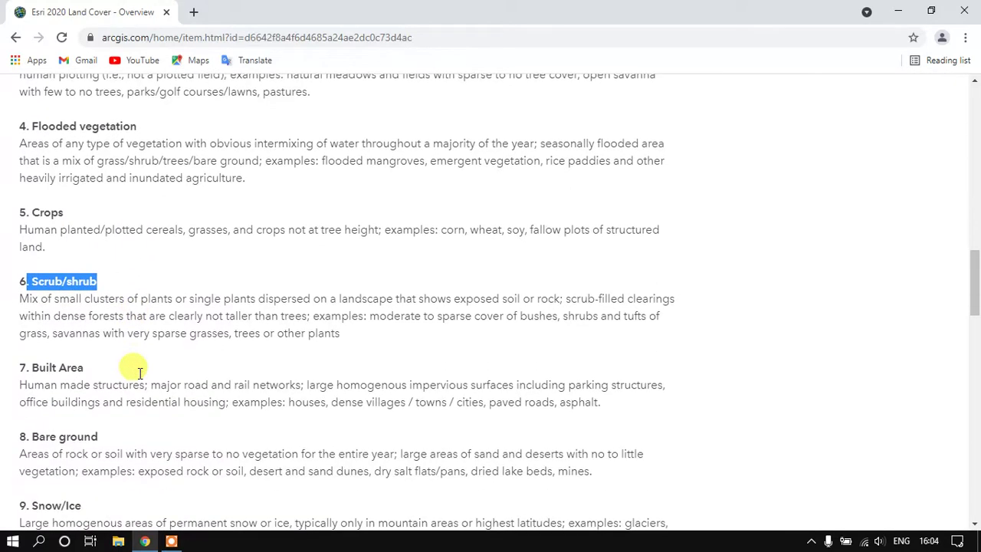
drag(92, 368, 32, 368)
scroll(98, 372, down, 2)
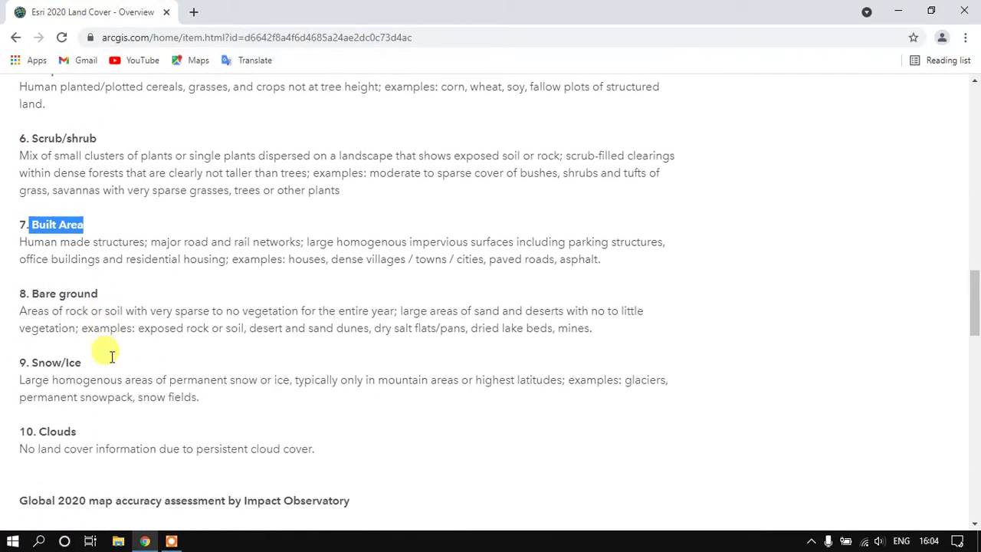
drag(101, 293, 20, 293)
click(86, 365)
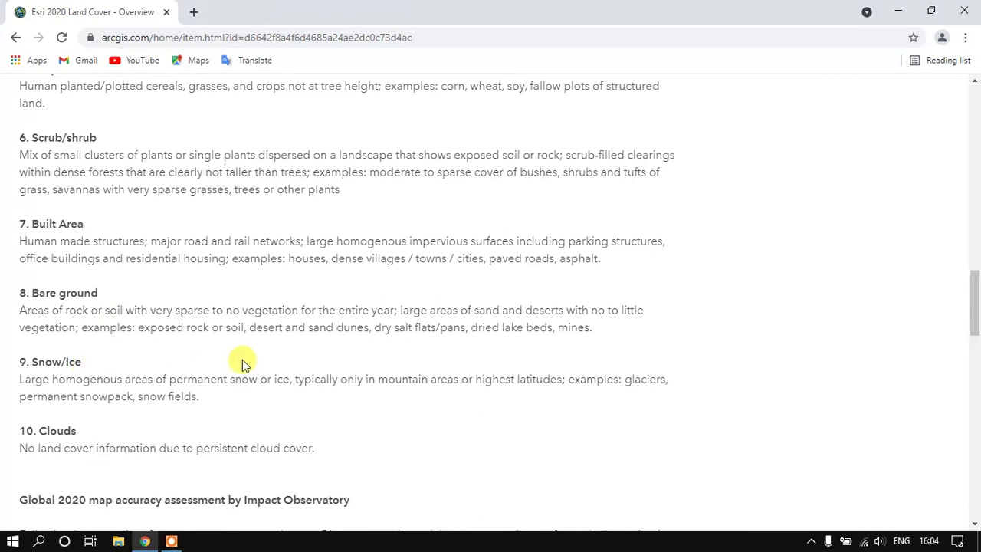
scroll(244, 363, down, 2)
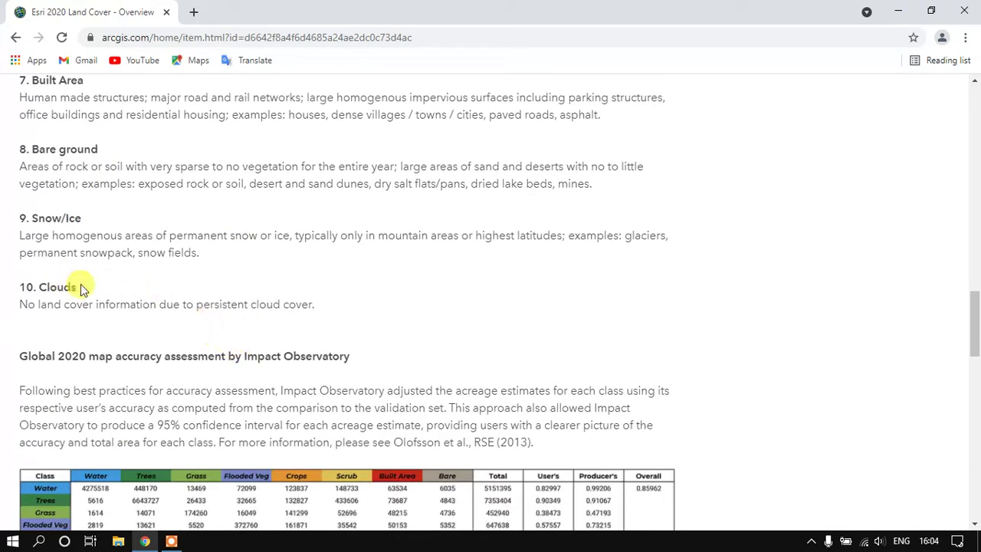
drag(80, 288, 40, 289)
click(341, 314)
scroll(341, 315, down, 4)
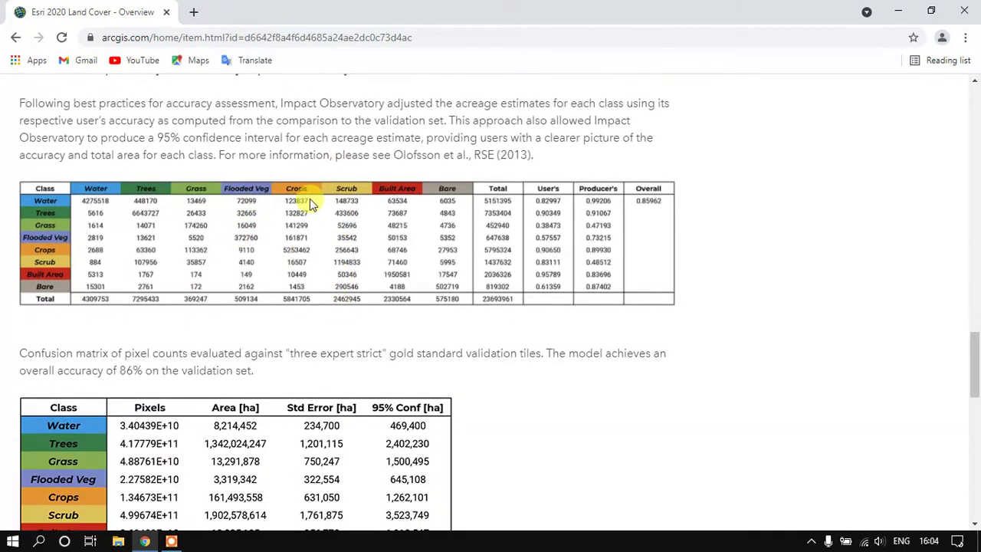
scroll(411, 194, down, 1)
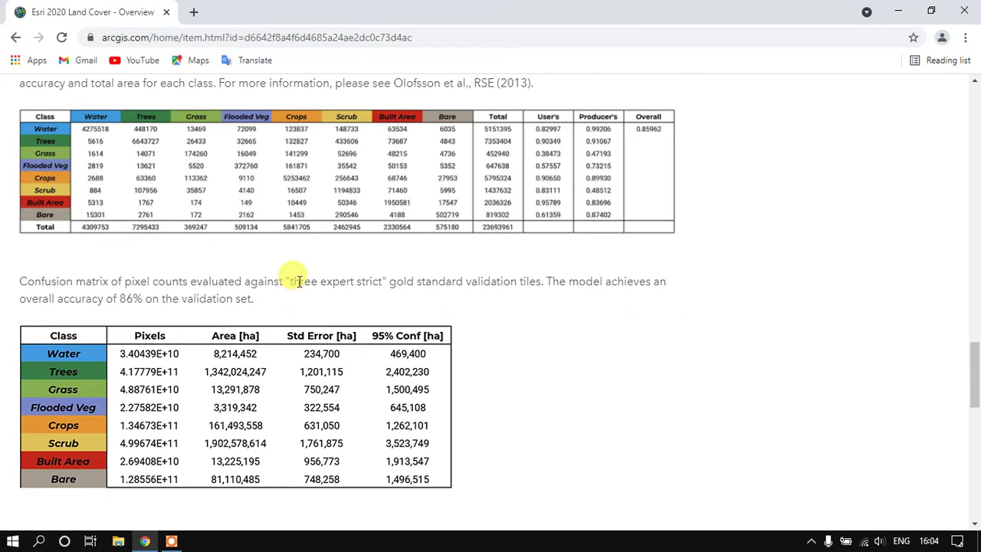
scroll(319, 247, down, 4)
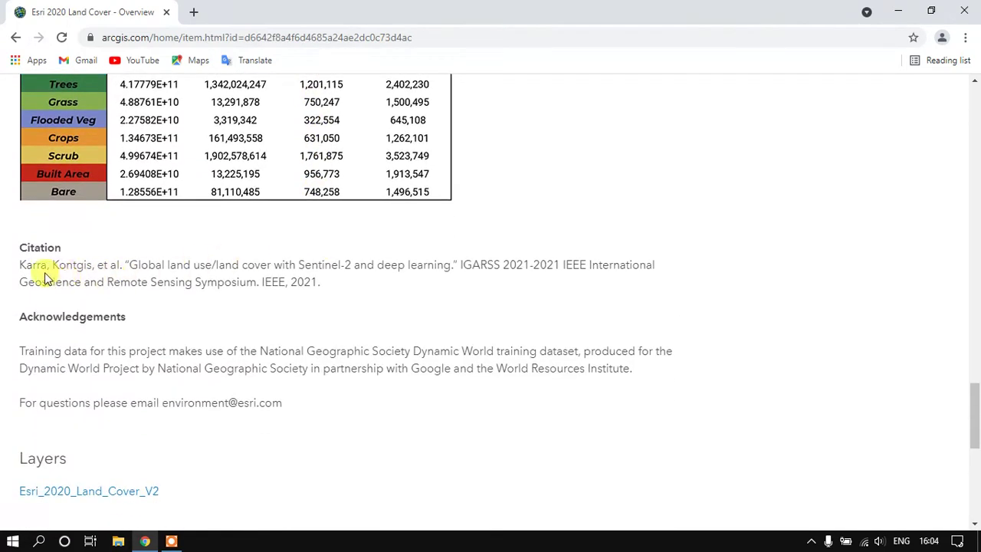
drag(17, 268, 347, 284)
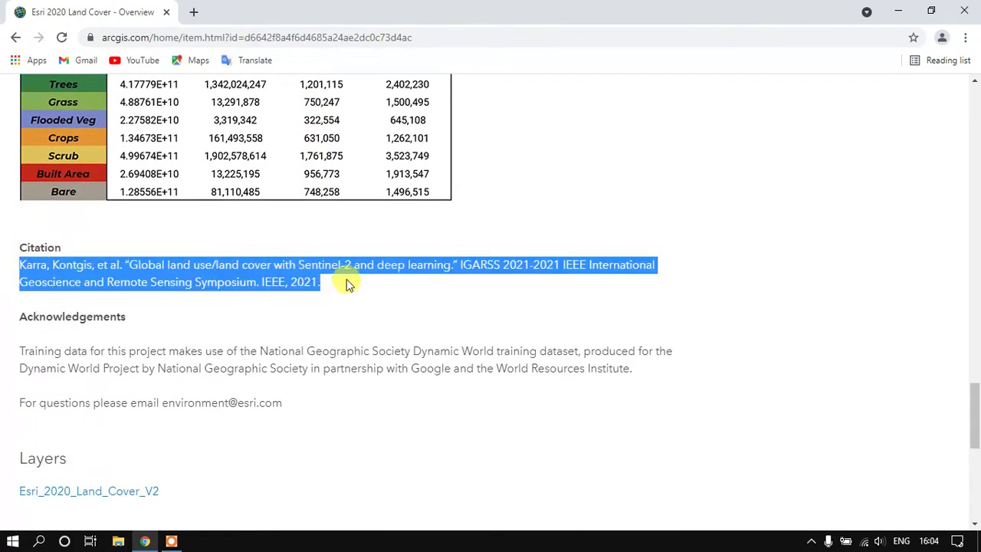
scroll(345, 286, up, 8)
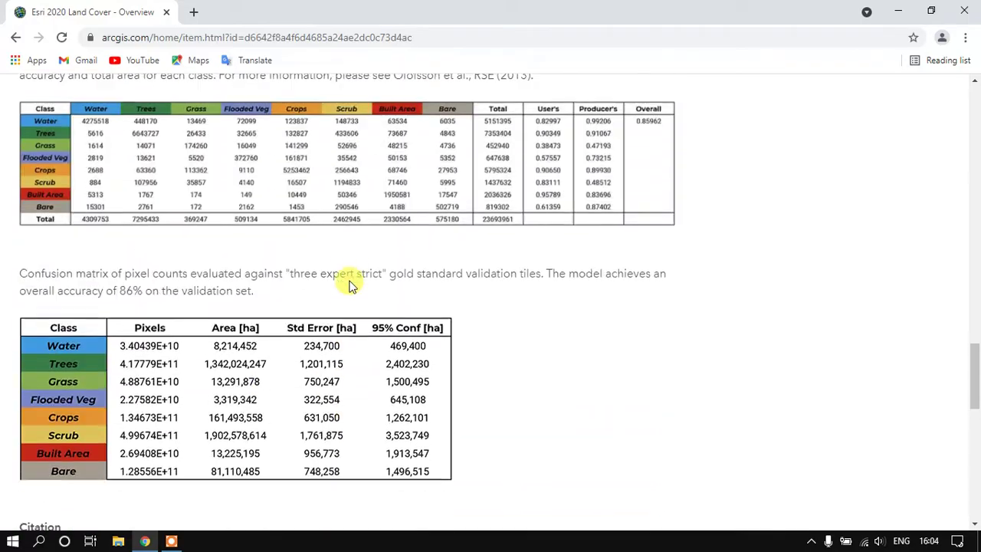
scroll(372, 302, up, 15)
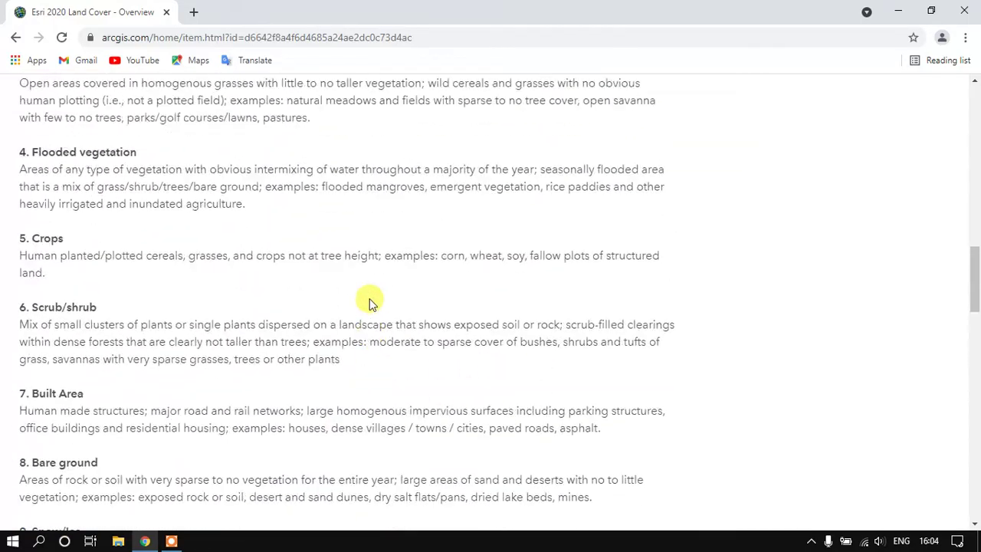
scroll(369, 304, up, 4)
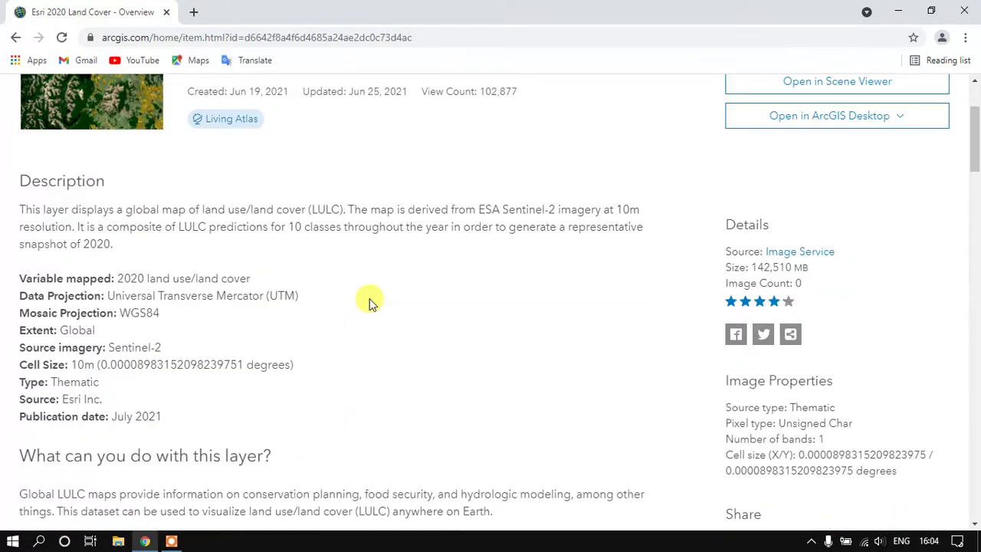
scroll(307, 295, down, 1)
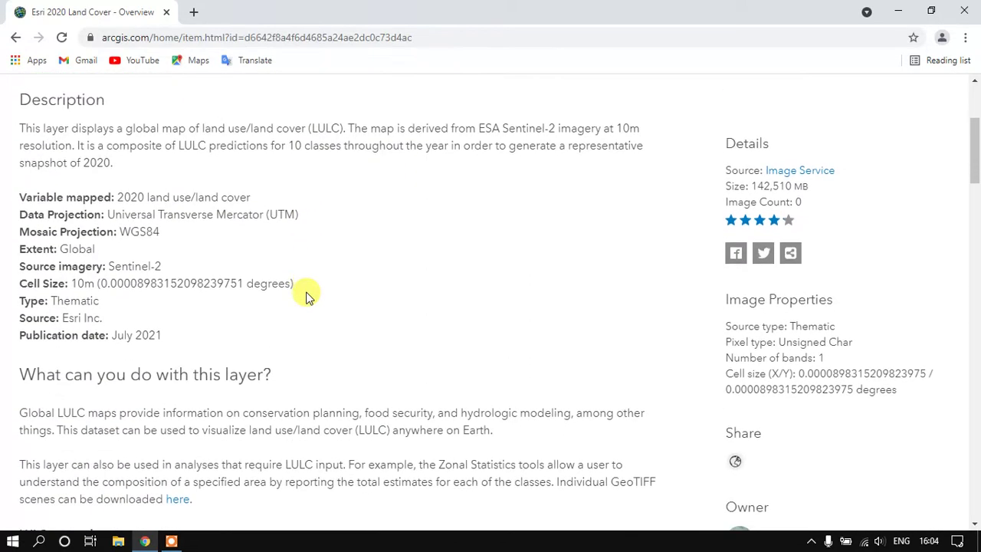
scroll(306, 296, down, 1)
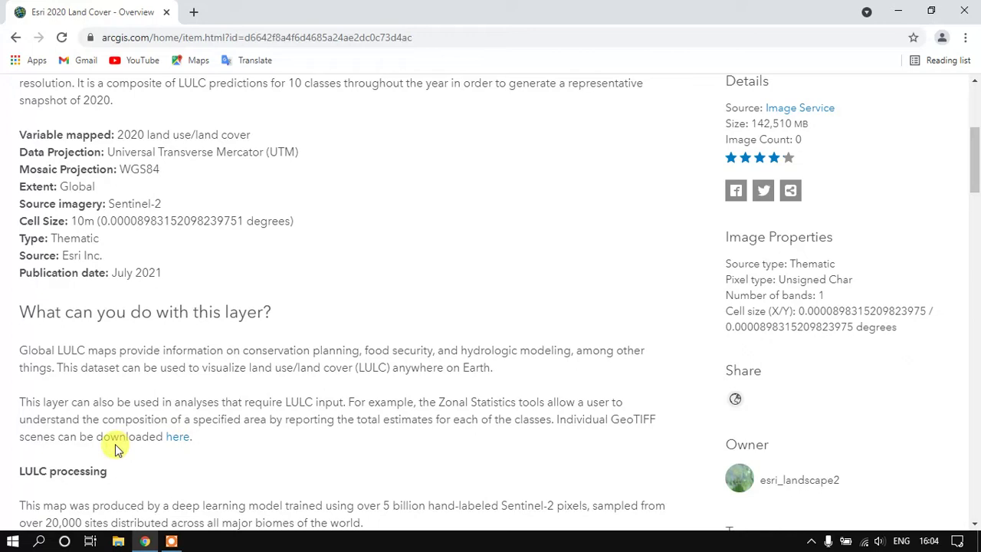
- Highlight the note that individual GeoTIFF scenes can be downloaded
drag(98, 436, 158, 436)
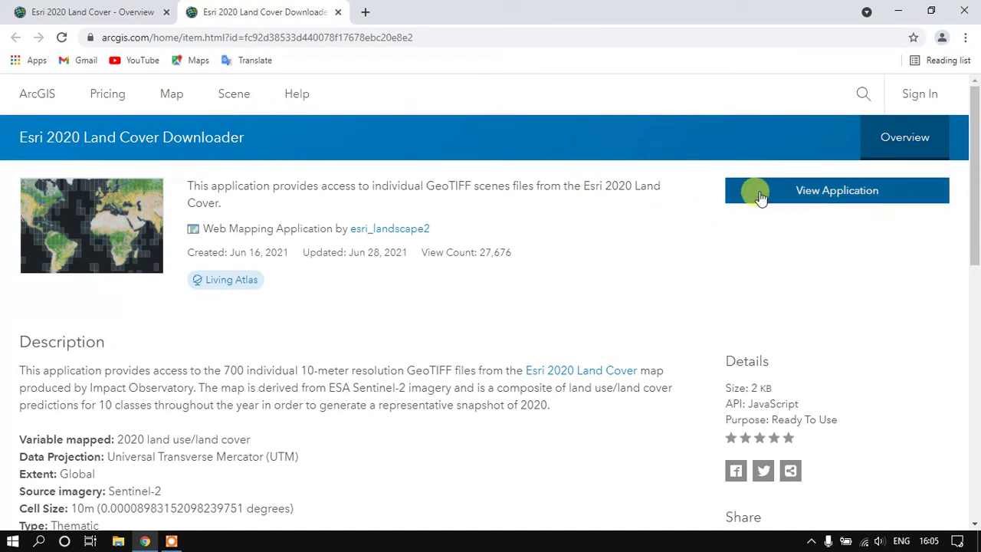
- Launch the downloader app and highlight 'GeoTIFF' and the 60 GB global file size in its intro
click(806, 192)
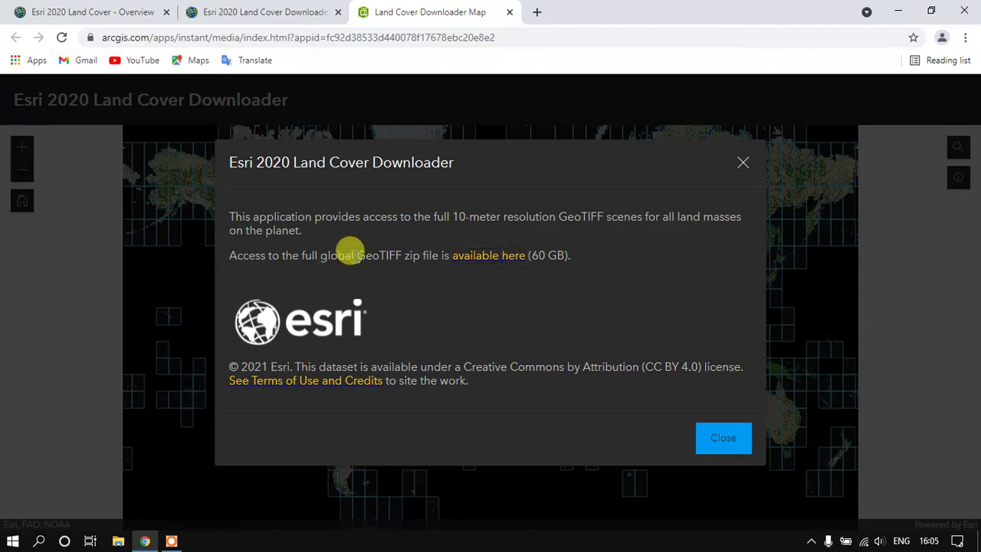
drag(357, 253, 381, 247)
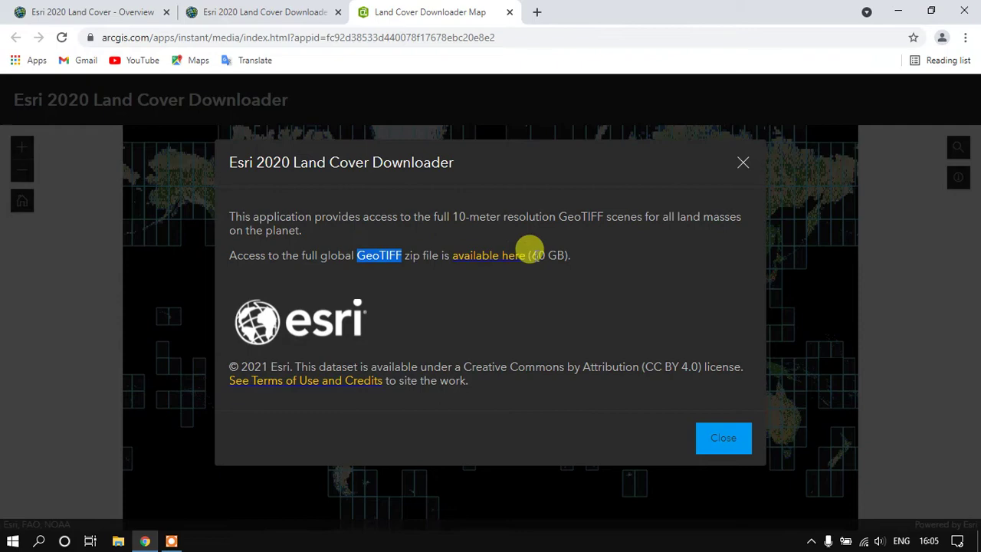
drag(529, 247, 543, 247)
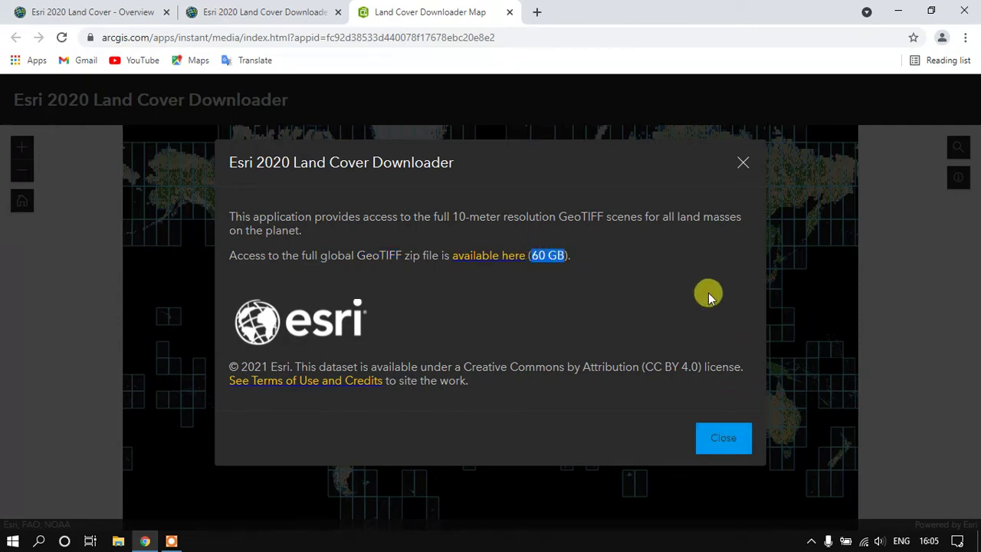
- Dismiss the intro, zoom into central India, and bring up the Scene 44Q tile's 255 MB download popup
click(722, 438)
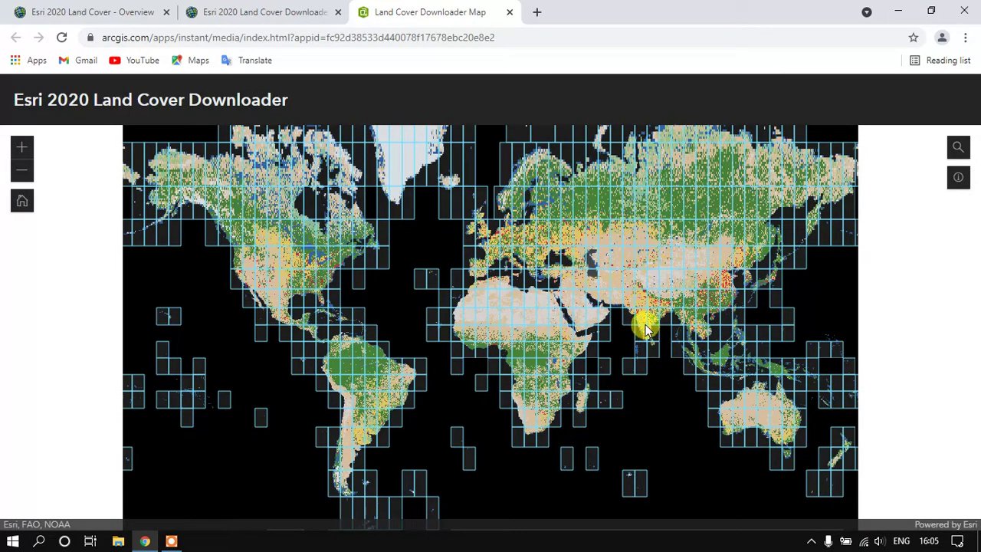
drag(681, 324, 541, 309)
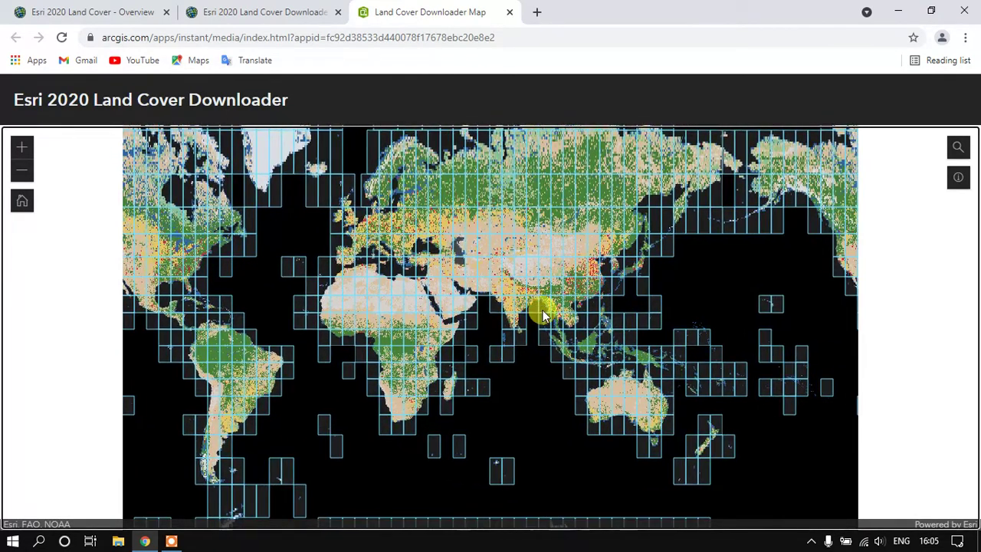
scroll(532, 323, up, 2)
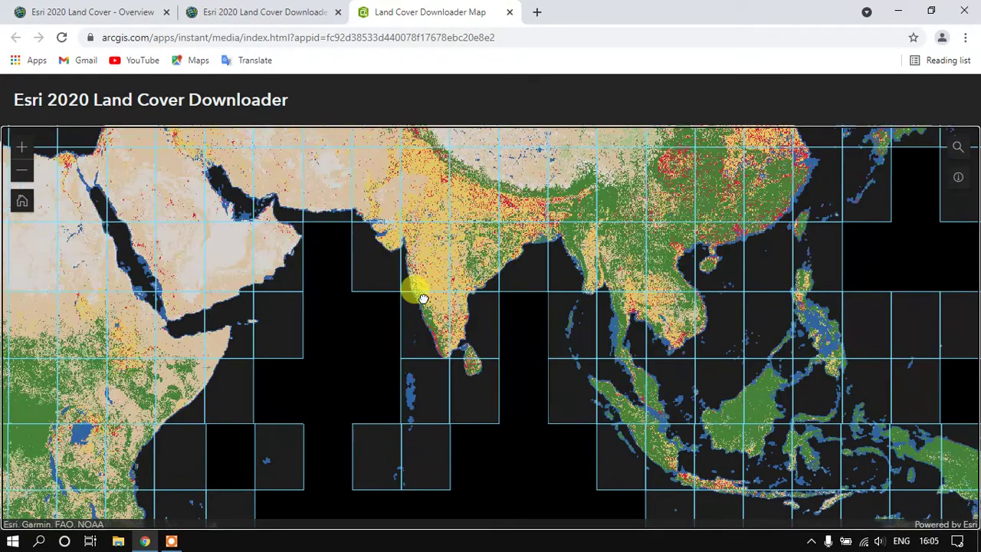
scroll(478, 272, up, 1)
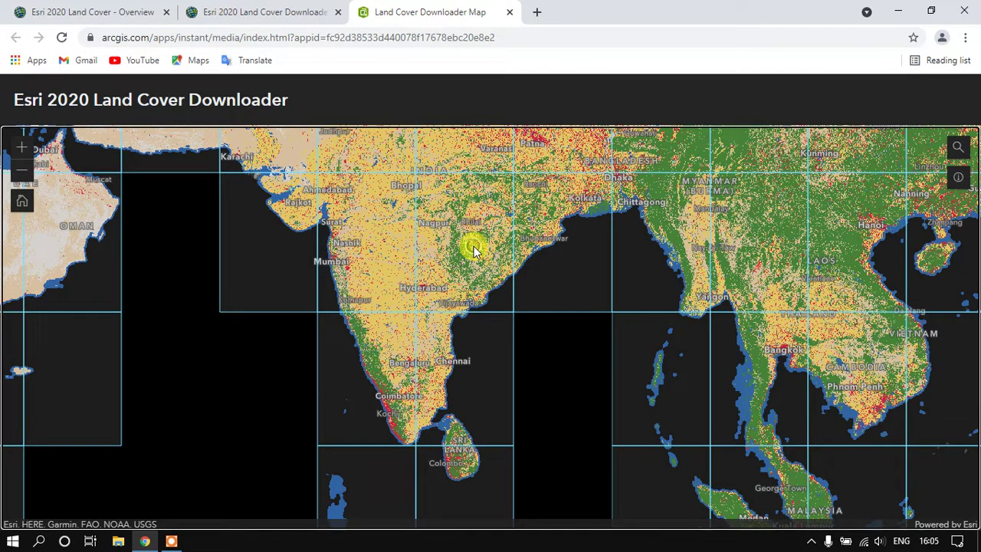
click(474, 247)
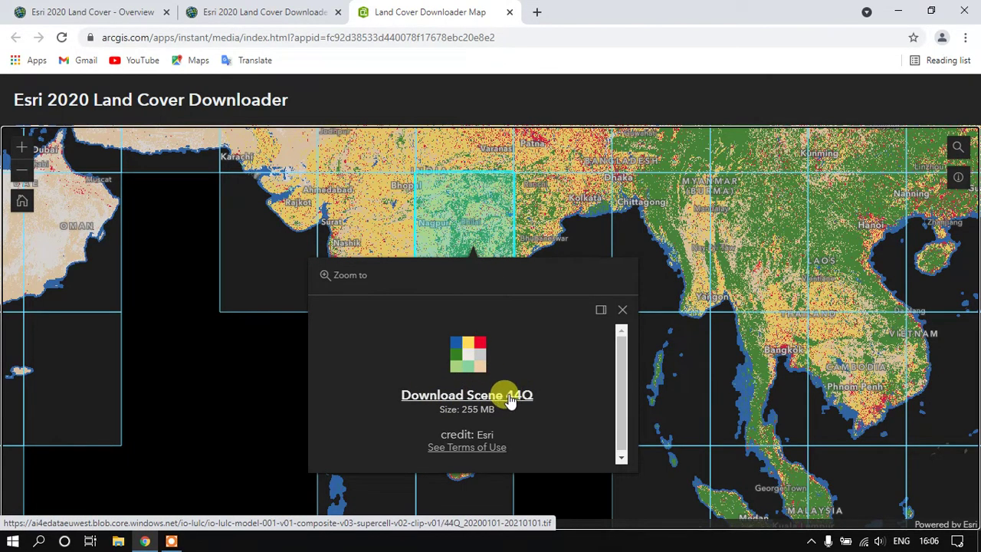
- Download Scene 44Q as 44Q_20200101-20210101.tif and find that Photo Viewer can't open it
click(600, 309)
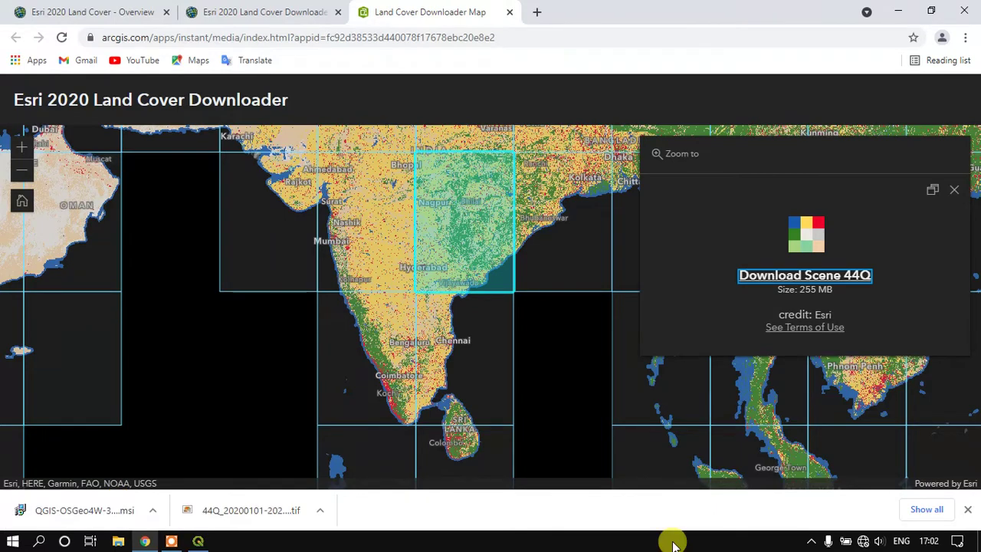
click(277, 512)
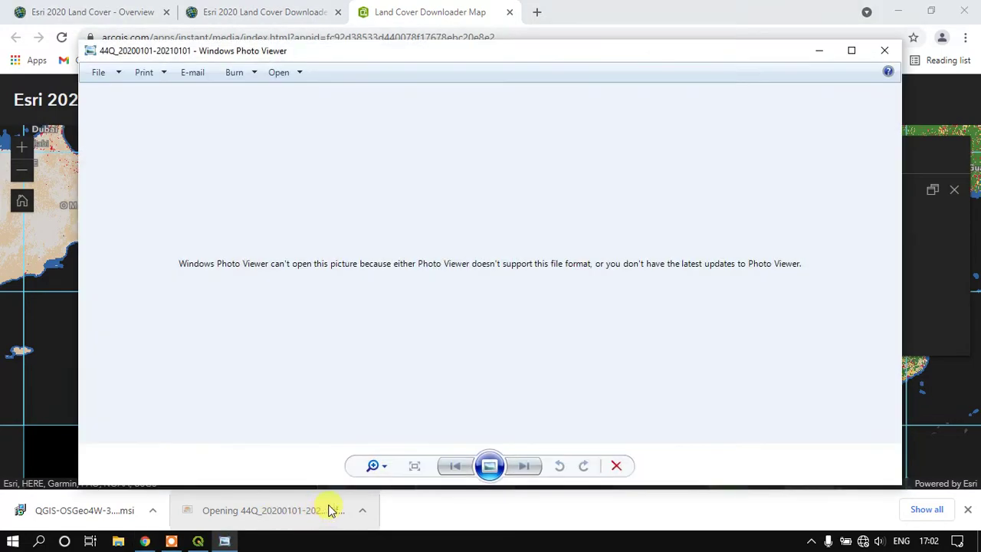
click(884, 50)
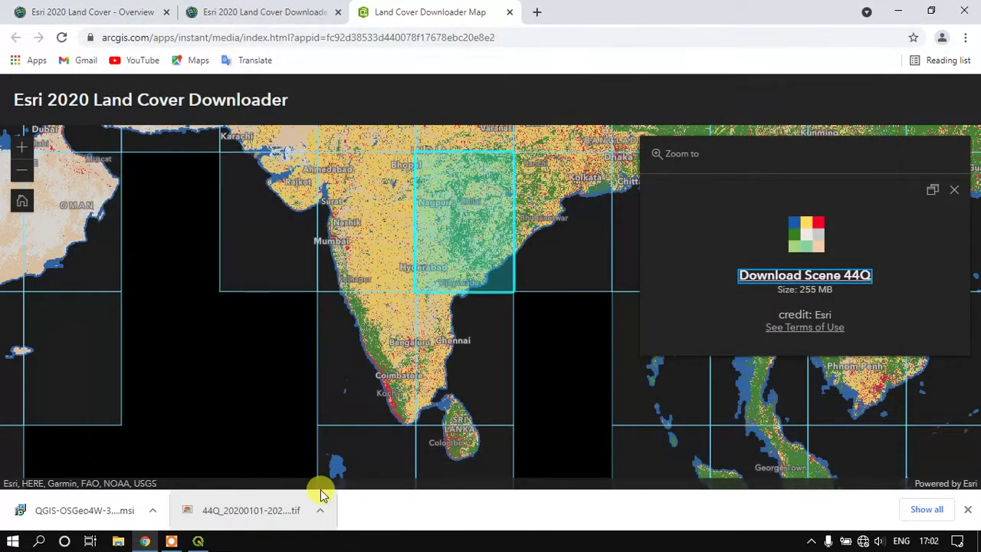
click(322, 512)
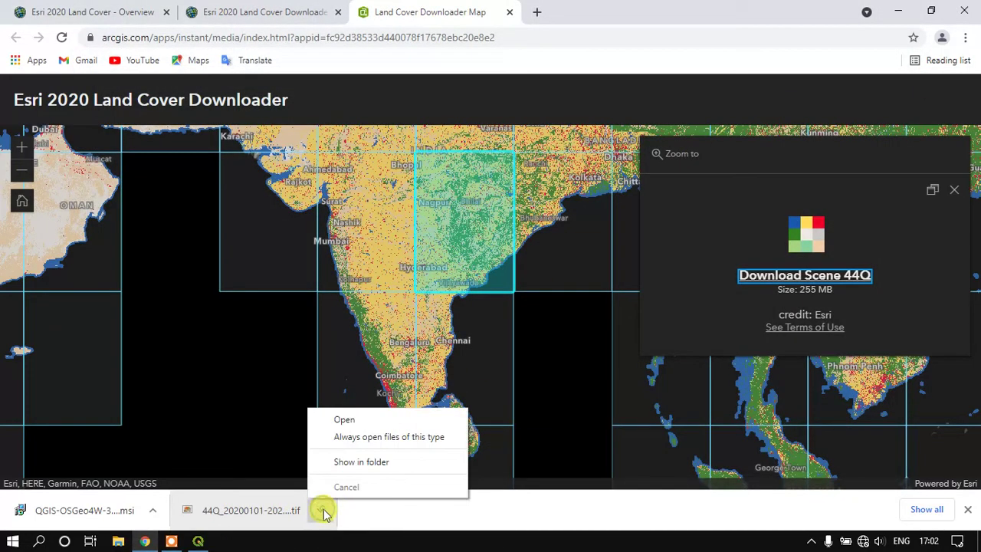
- Show 44Q_20200101-20210101.tif in the Downloads folder, then switch to QGIS
click(353, 462)
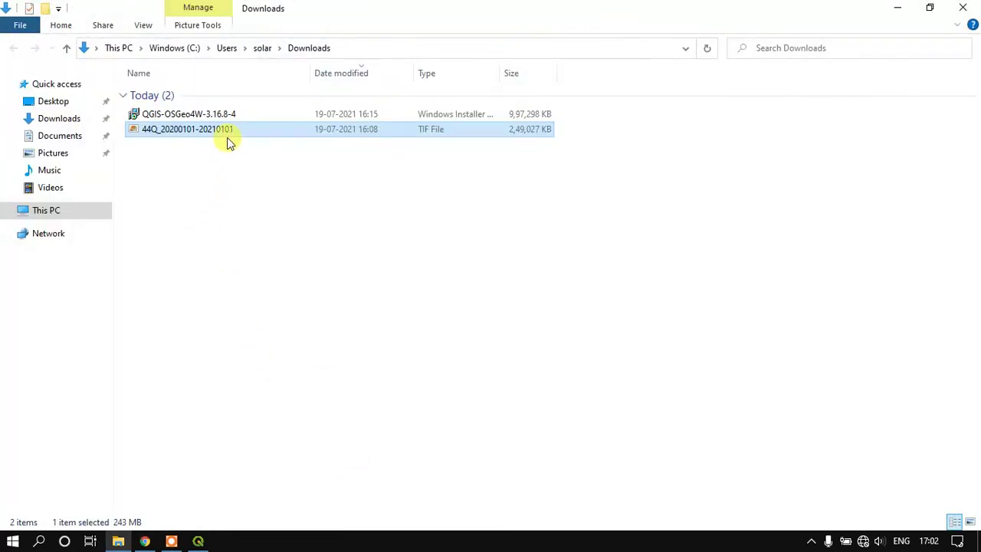
click(175, 131)
click(266, 166)
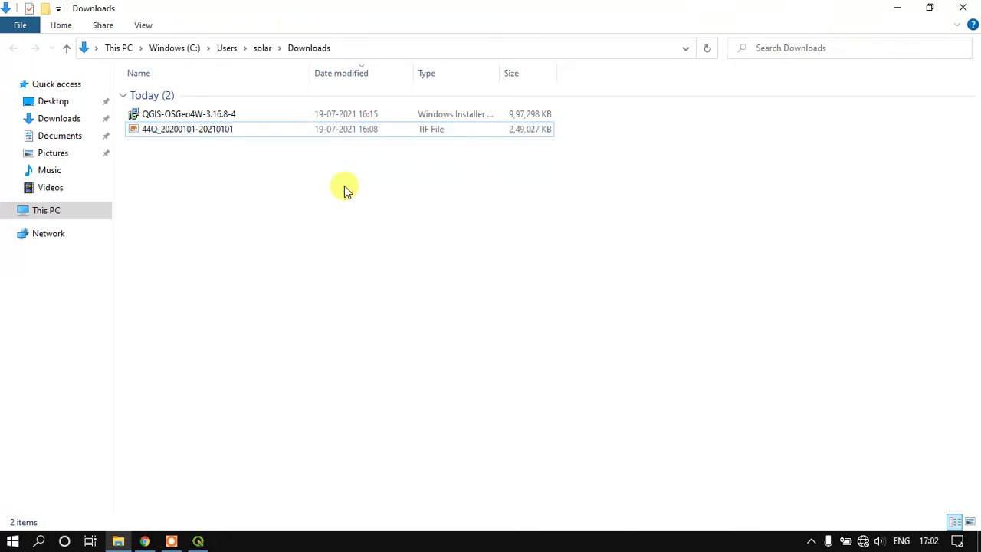
click(199, 539)
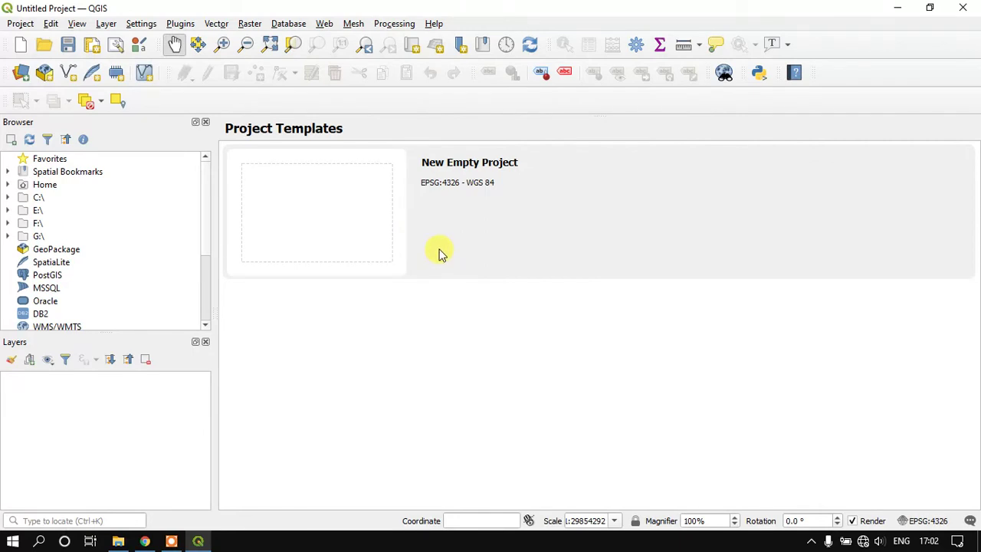
- Bring up the Data Source Manager, browsing the C: drive folders
key(F7)
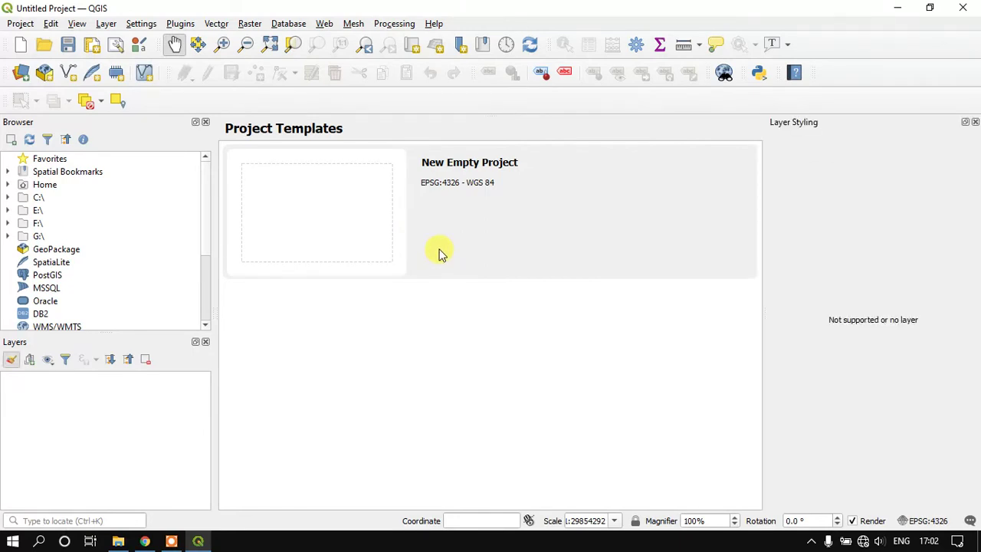
key(F7)
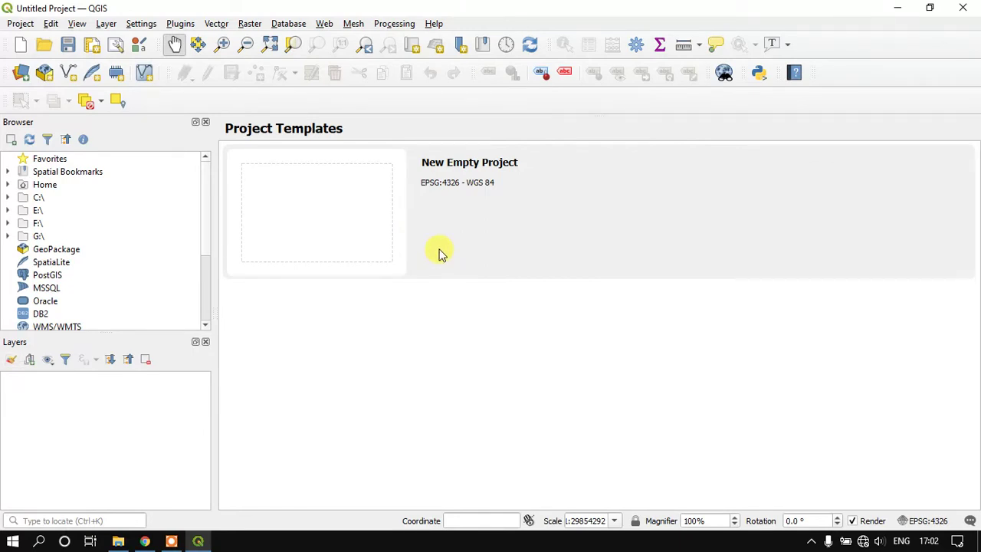
click(22, 73)
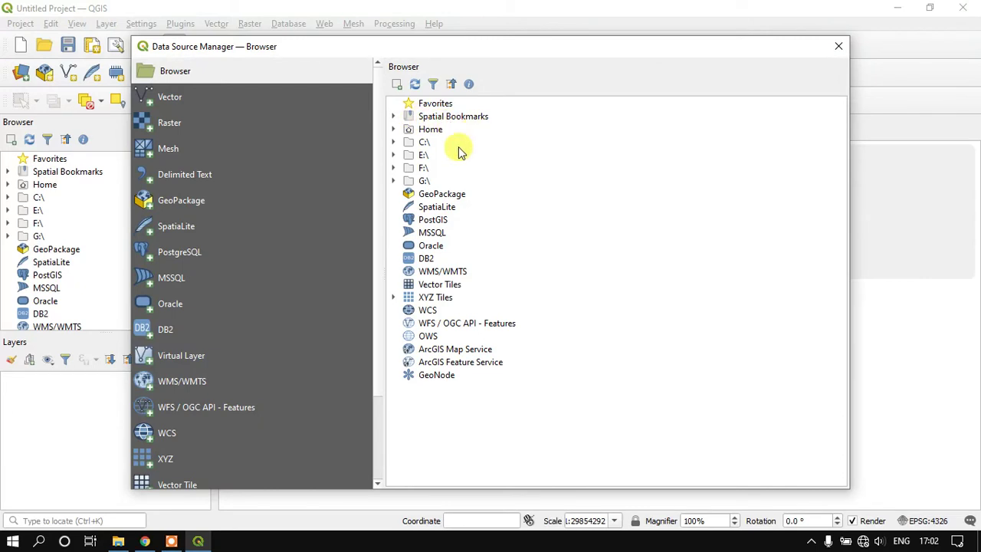
click(394, 142)
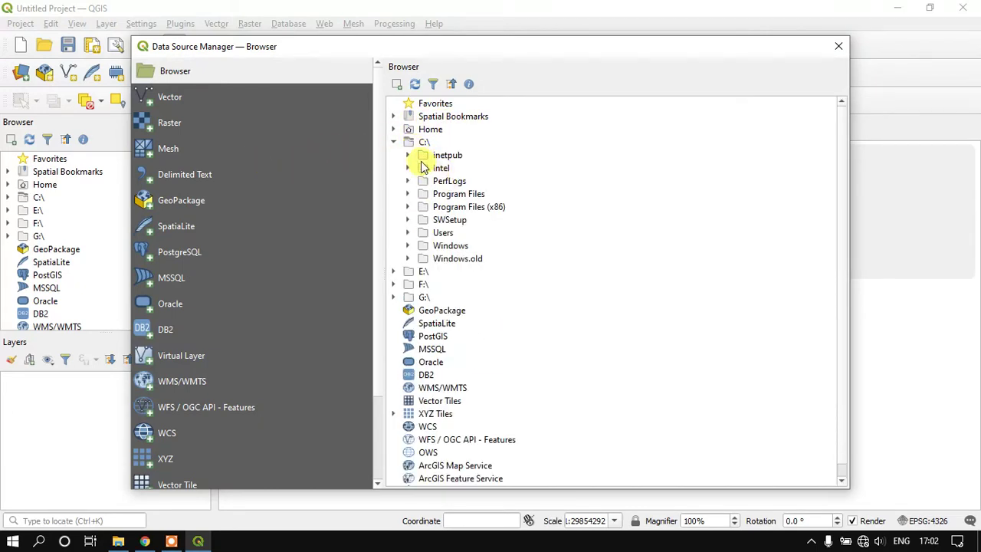
click(394, 143)
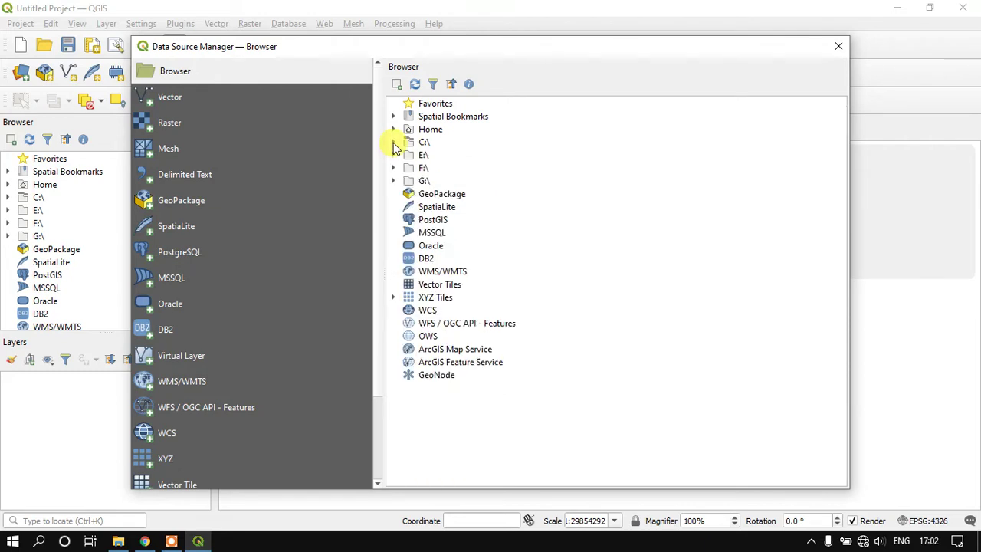
click(394, 143)
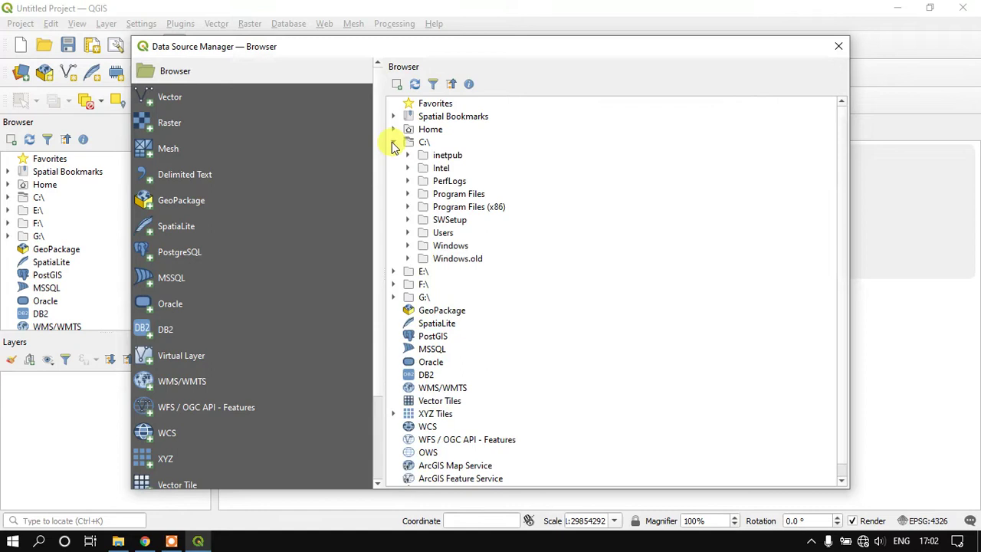
click(394, 143)
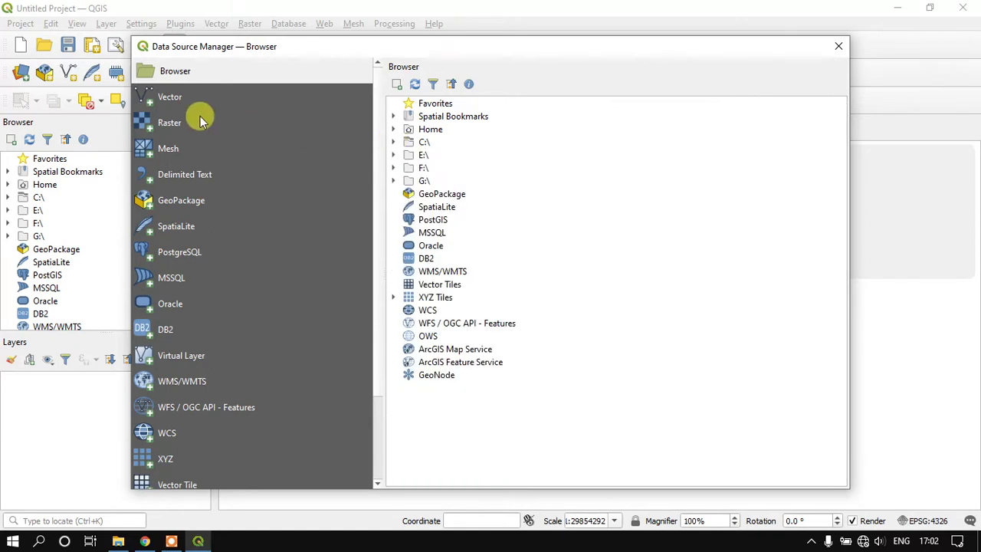
- Add 44Q_20200101-20210101.tif from Downloads as a raster layer
click(182, 123)
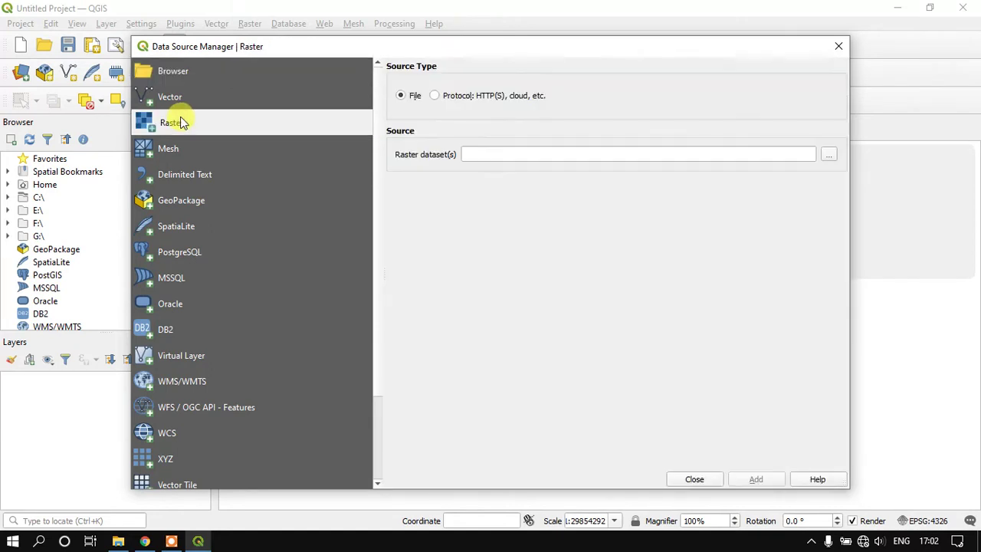
click(830, 155)
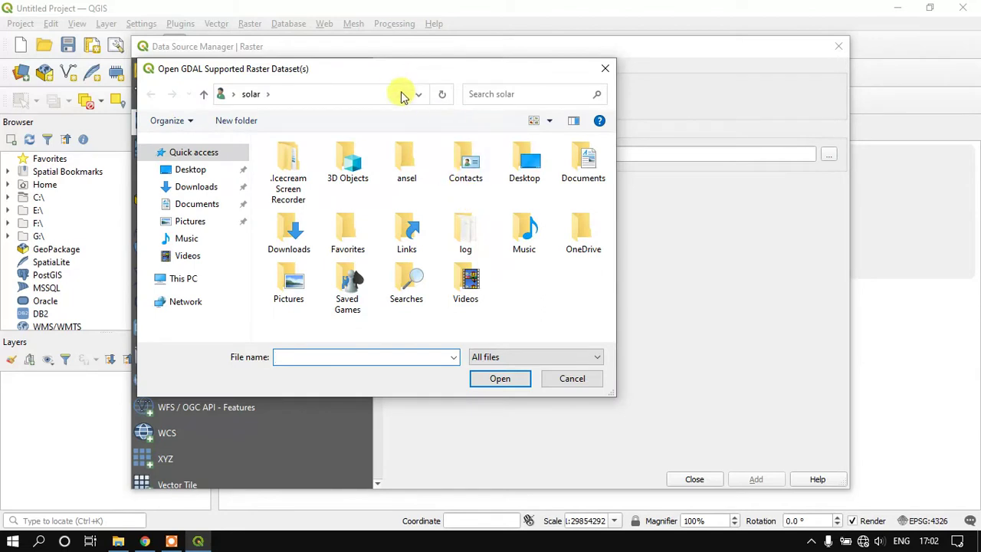
drag(402, 75, 606, 98)
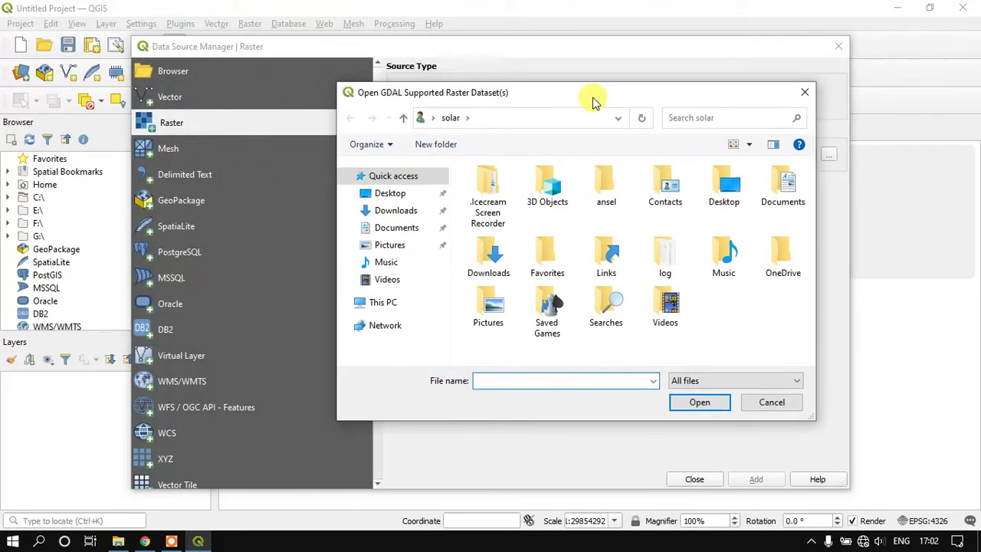
double_click(503, 253)
click(487, 220)
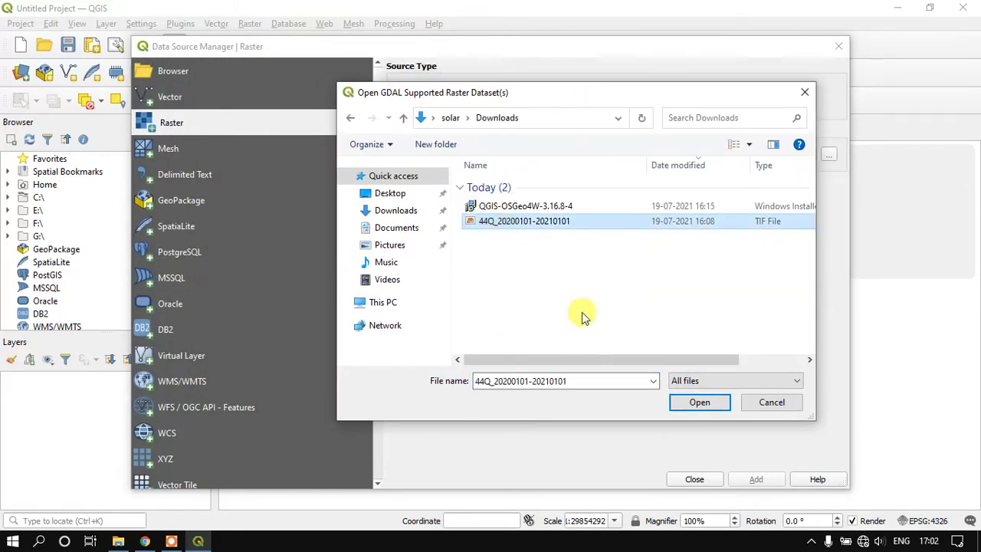
click(674, 403)
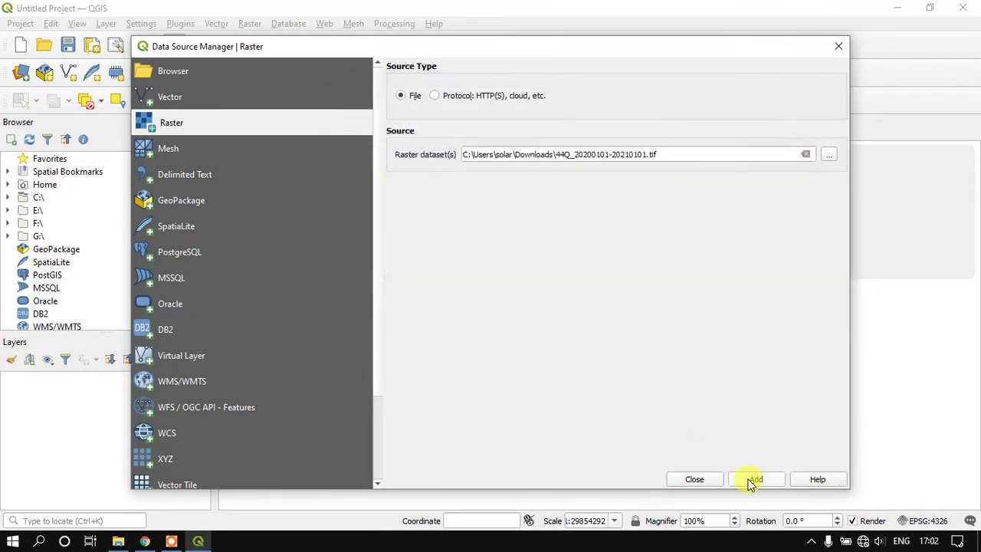
click(754, 480)
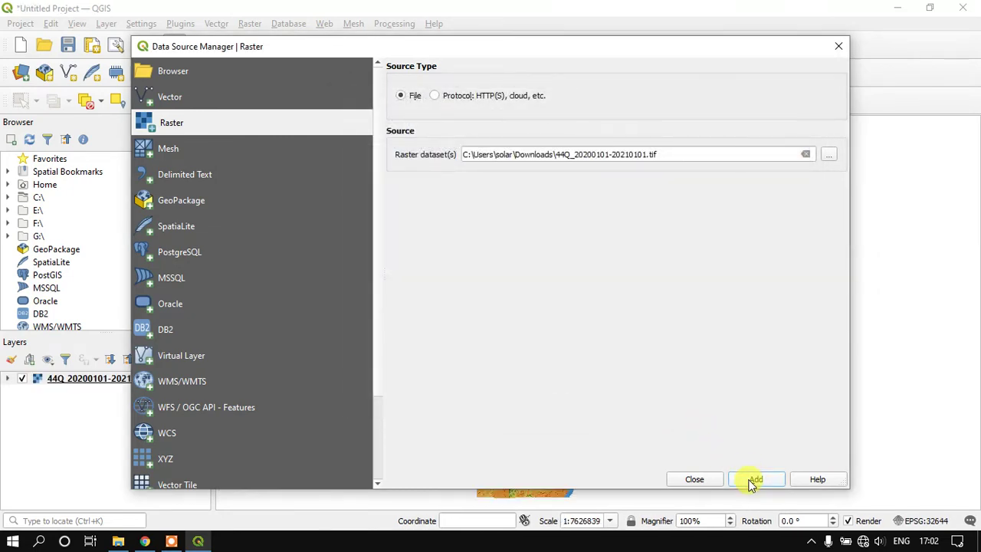
click(839, 48)
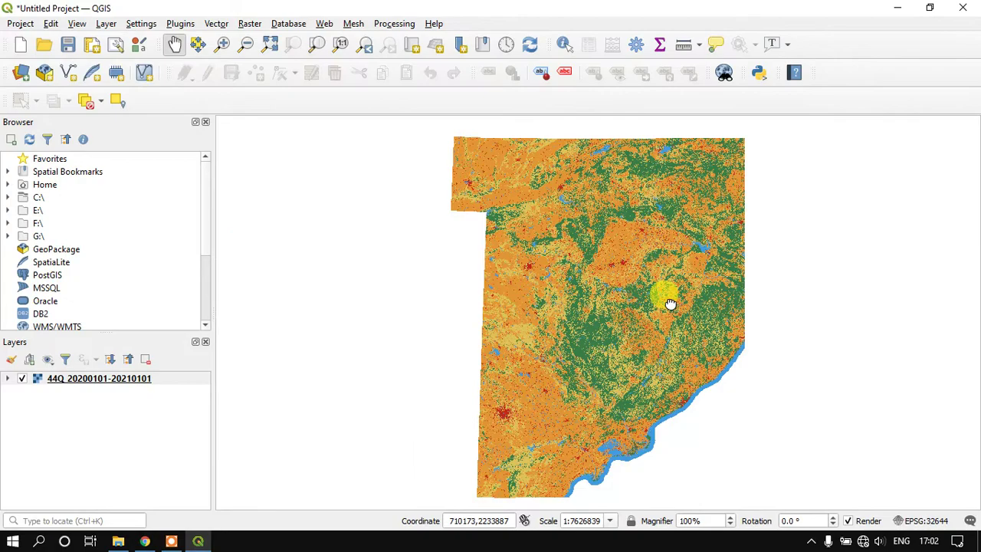
- Pan and zoom over the loaded raster, briefly checking the downloader map in the browser
drag(670, 304, 543, 228)
scroll(508, 293, down, 1)
scroll(512, 297, up, 2)
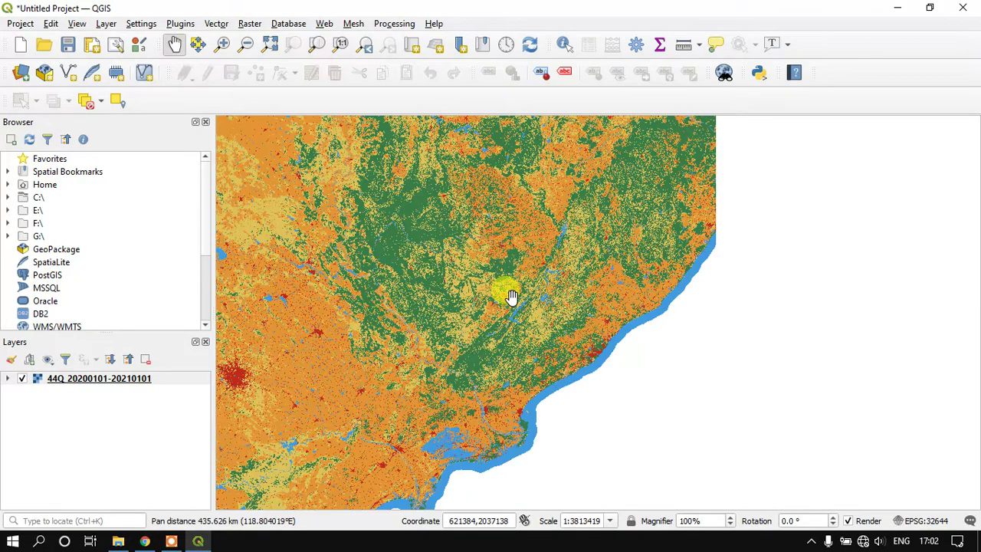
scroll(521, 314, up, 1)
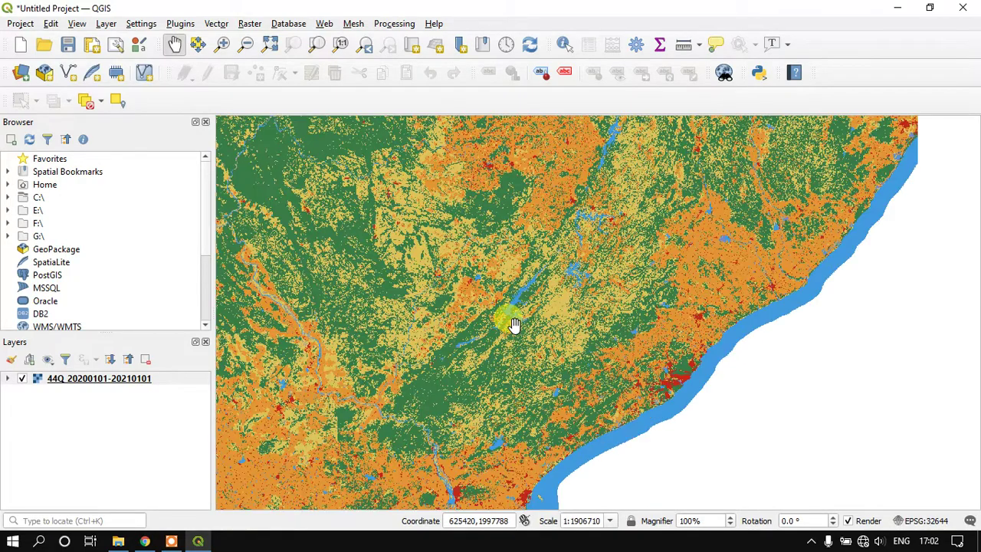
click(144, 541)
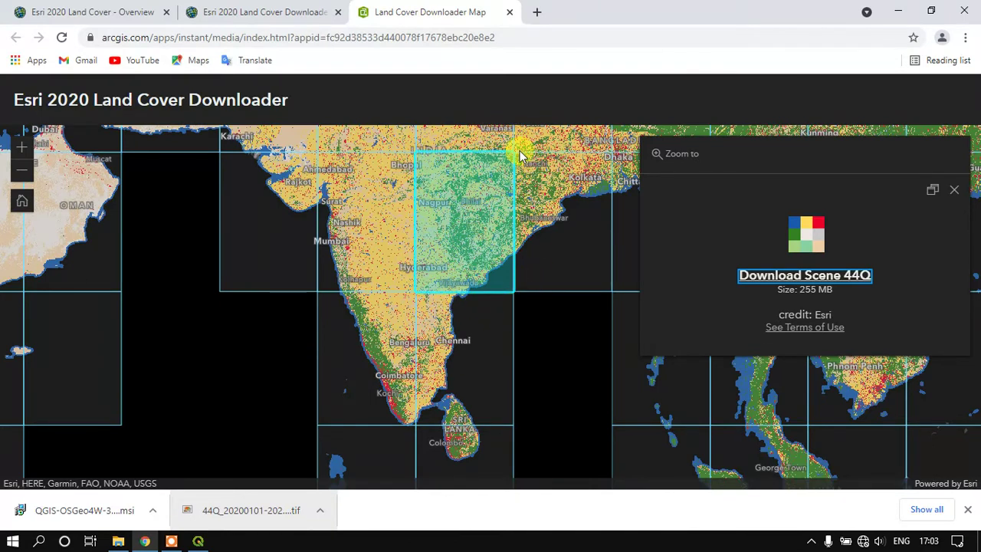
click(198, 541)
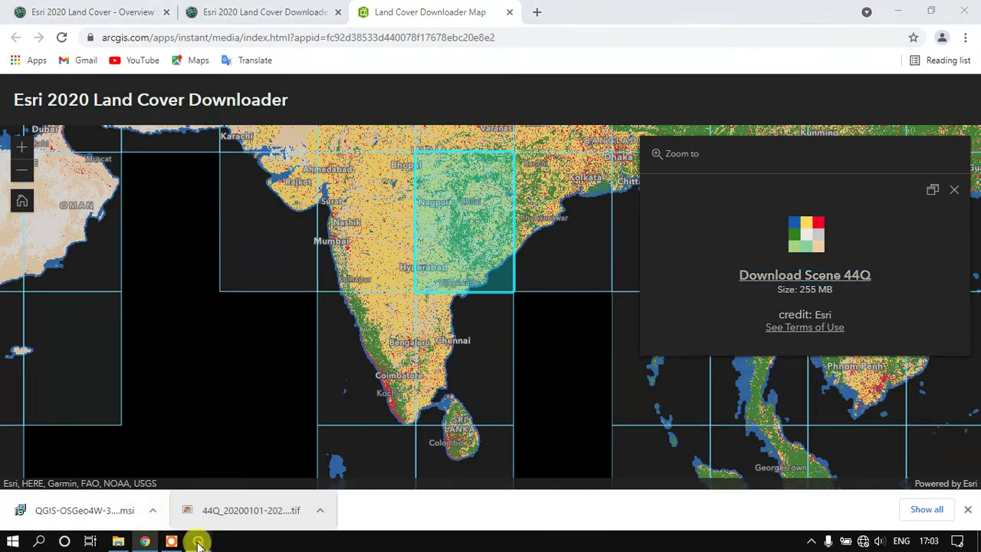
- Pan and zoom the 44Q raster to show the coastline and centre the river
scroll(574, 300, down, 3)
scroll(560, 296, up, 3)
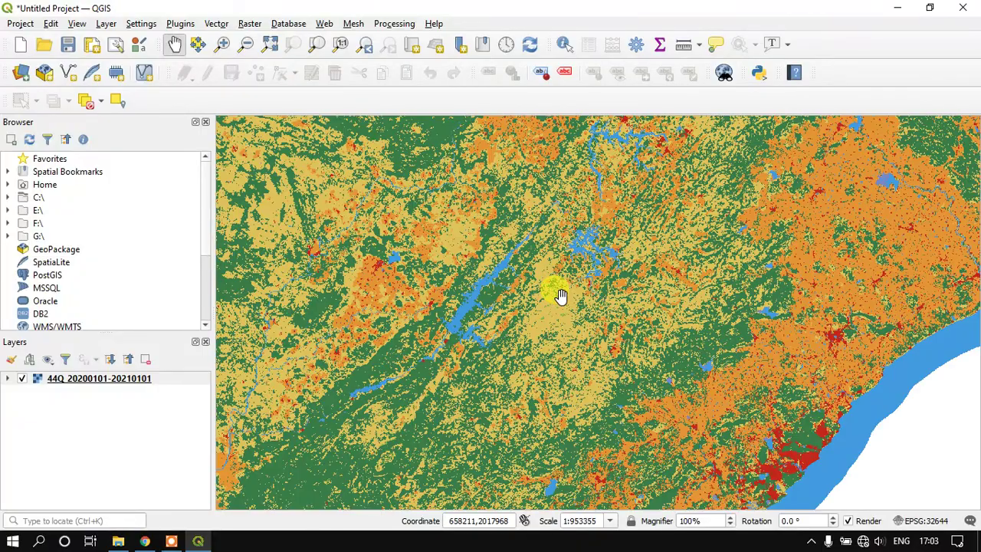
drag(580, 333, 722, 171)
scroll(591, 238, up, 2)
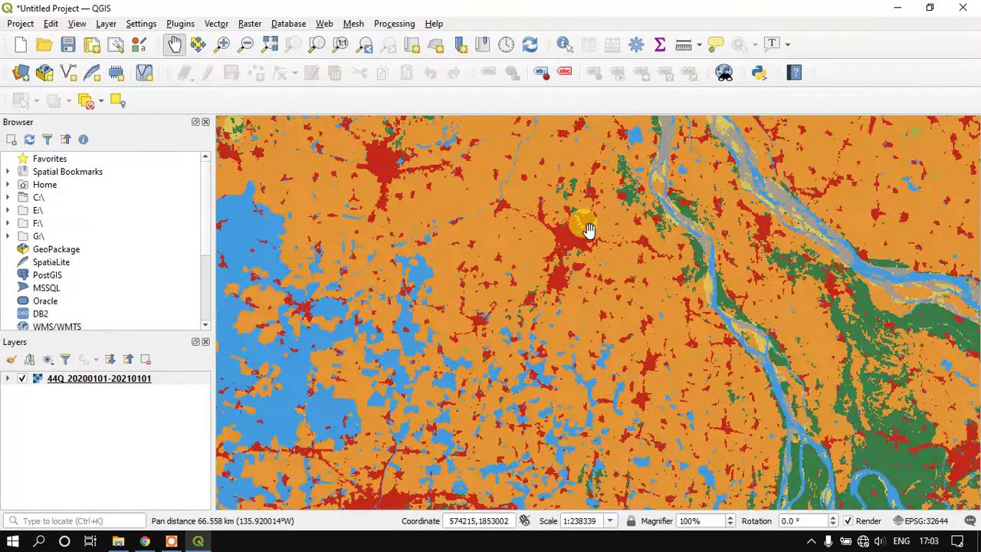
drag(588, 229, 657, 145)
scroll(606, 295, up, 2)
scroll(605, 296, down, 4)
scroll(582, 214, down, 2)
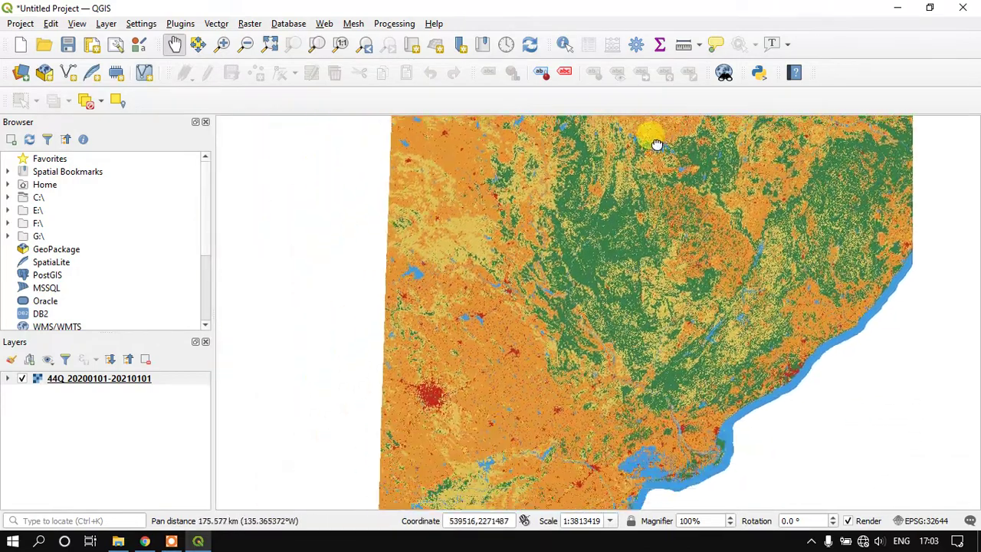
- Pan across inland areas of the tile, then select the 44Q layer in the Layers panel
drag(620, 383, 563, 185)
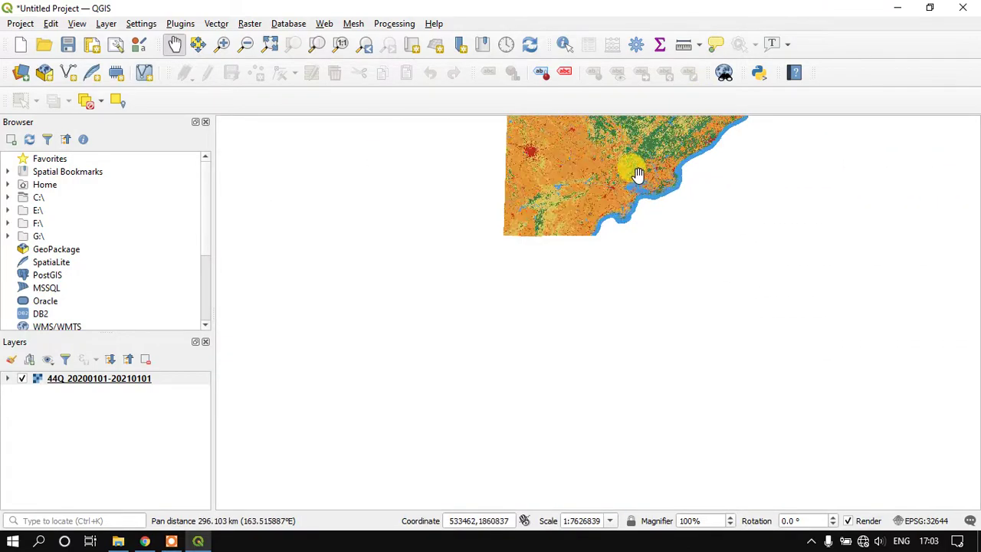
scroll(637, 174, up, 4)
drag(443, 246, 400, 146)
drag(490, 429, 490, 154)
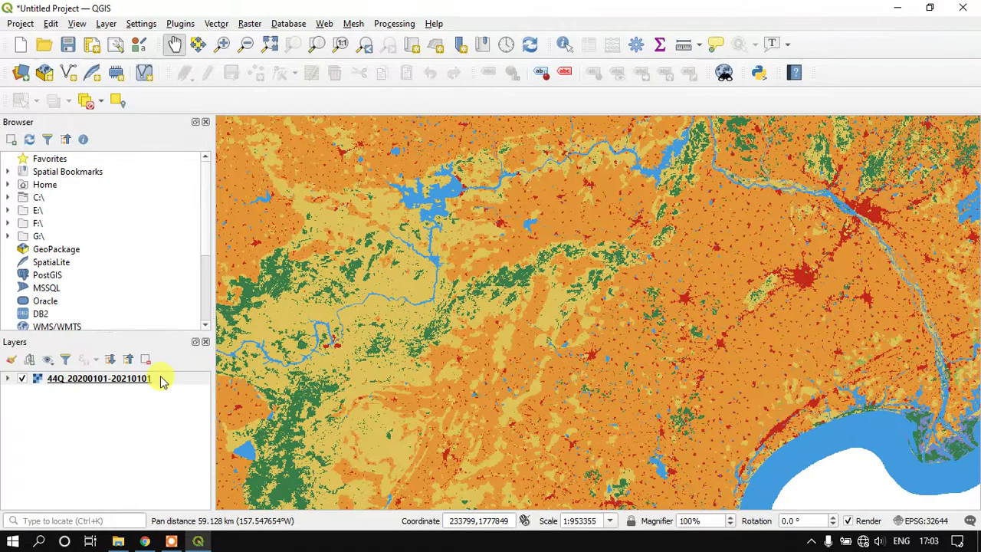
drag(441, 383, 574, 202)
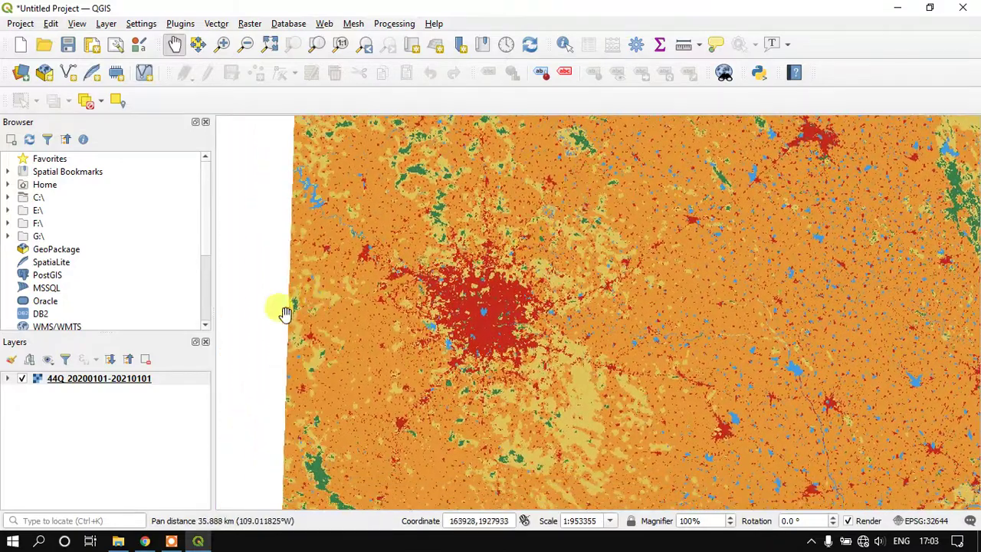
click(147, 383)
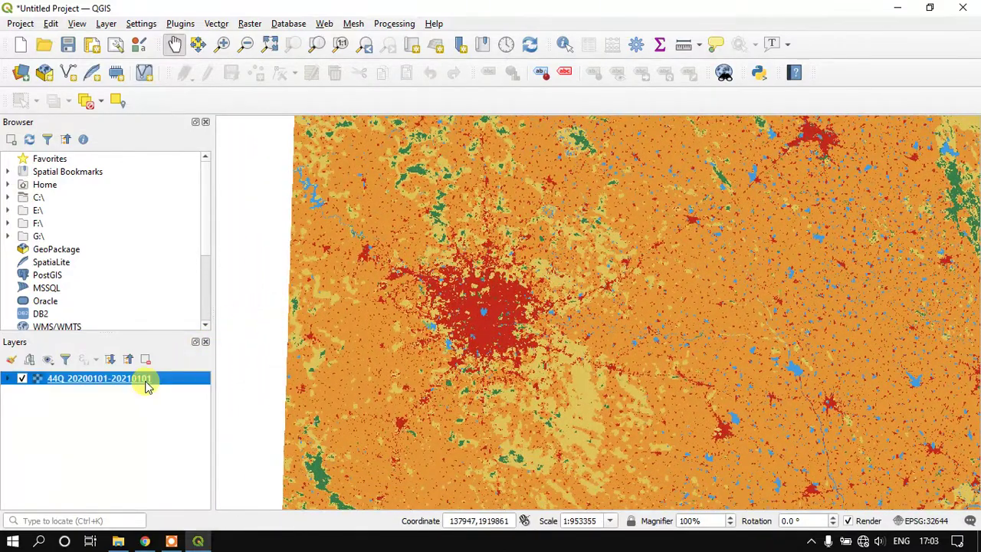
right_click(148, 384)
click(150, 374)
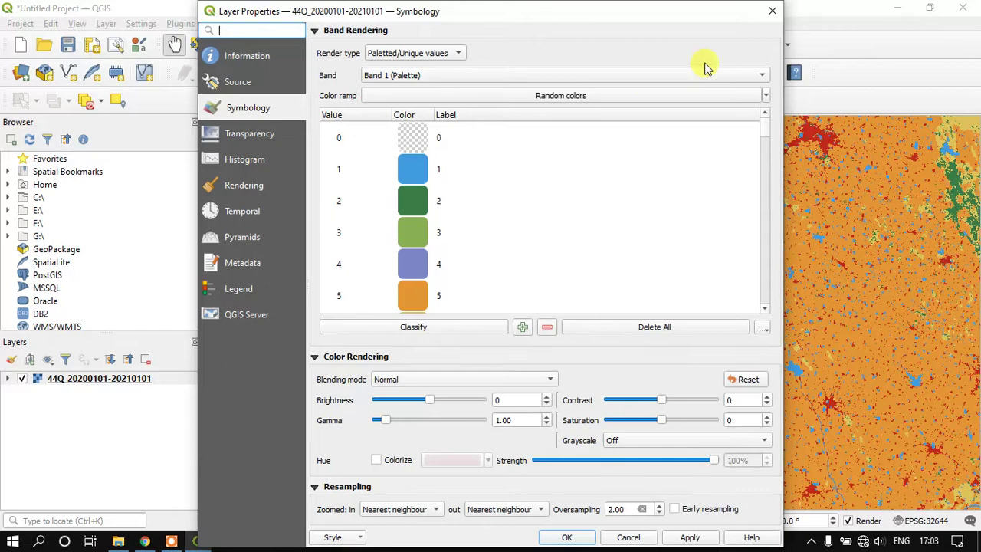
click(246, 57)
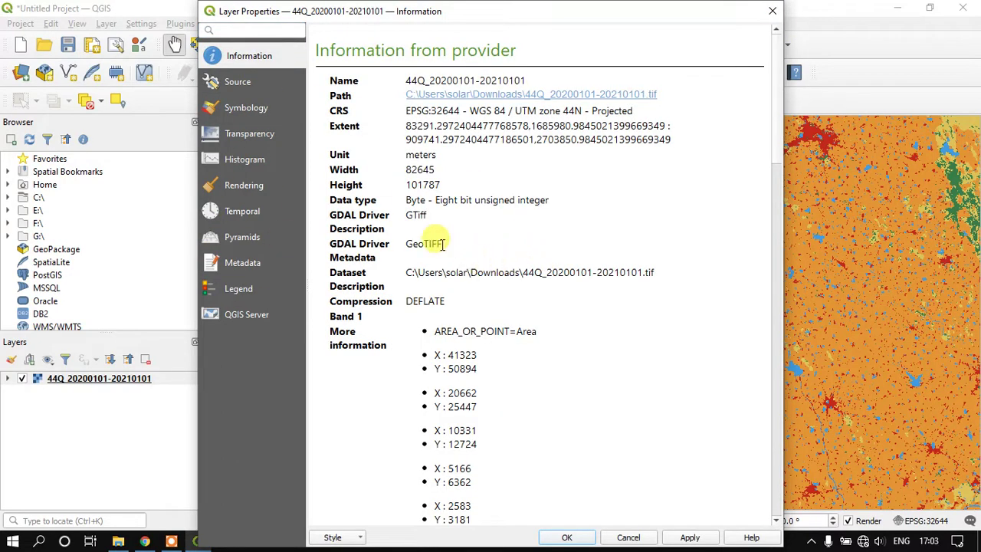
scroll(441, 244, down, 3)
scroll(442, 244, down, 2)
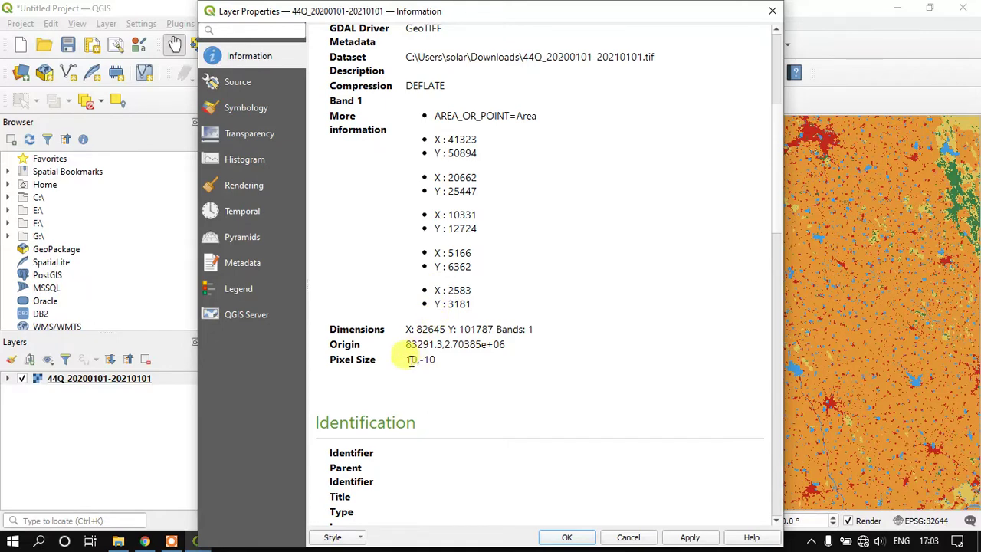
drag(406, 360, 424, 361)
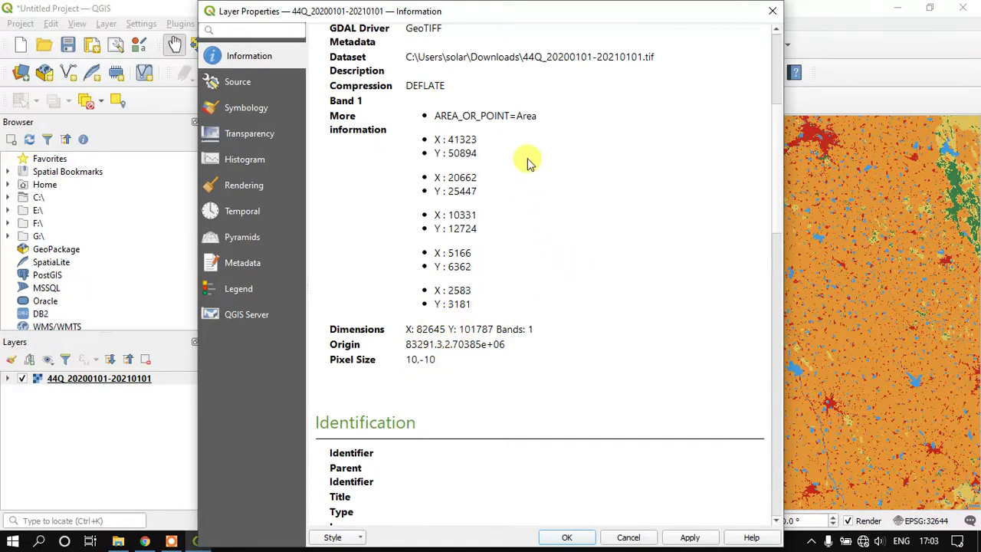
scroll(526, 158, up, 5)
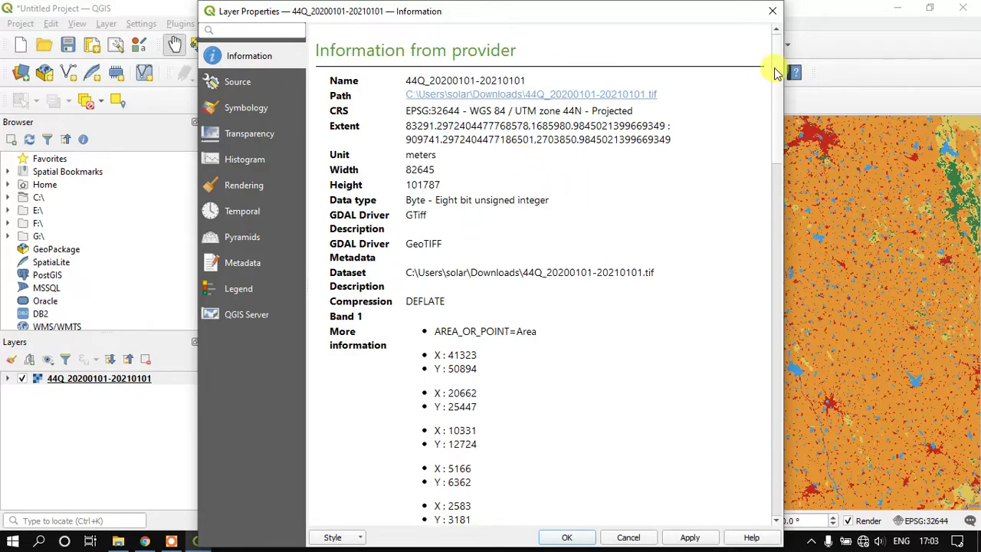
click(772, 12)
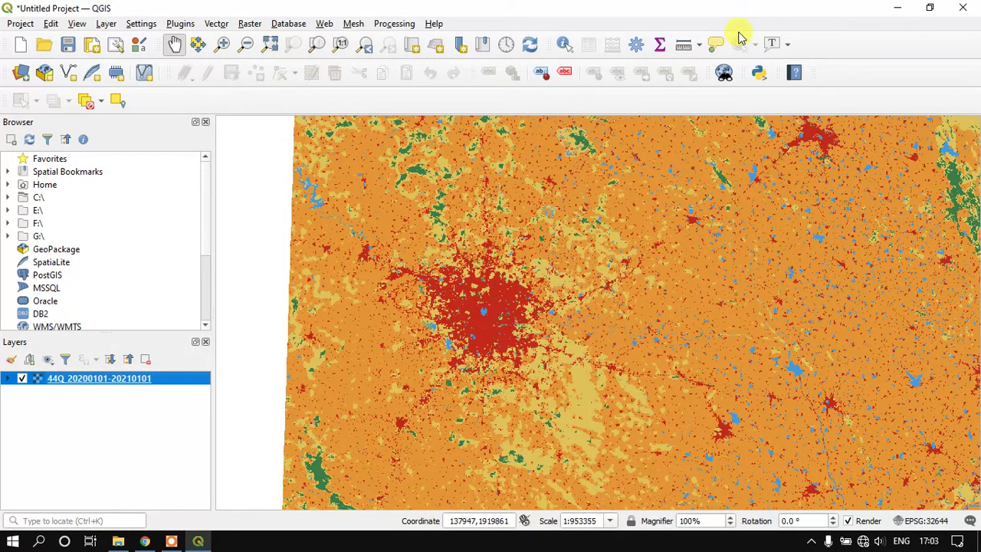